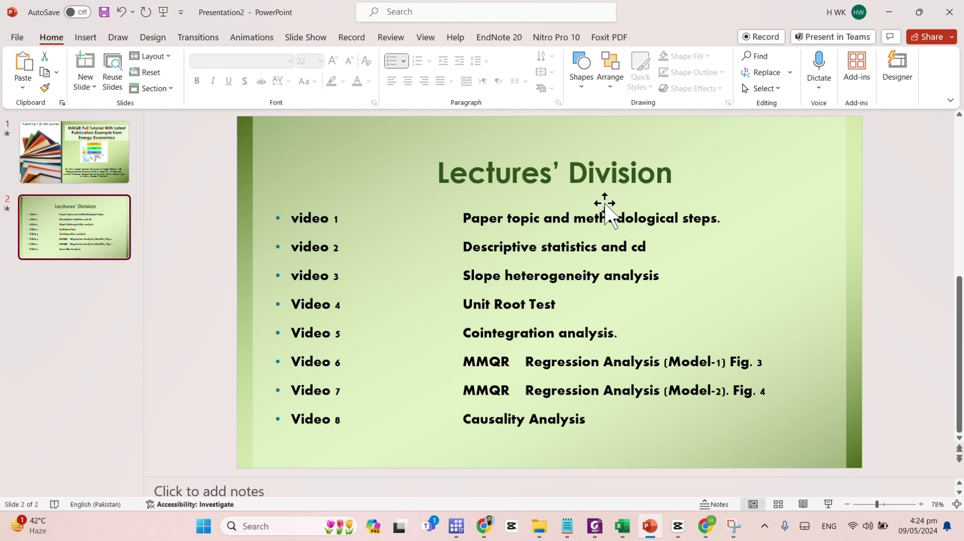
pyautogui.click(624, 528)
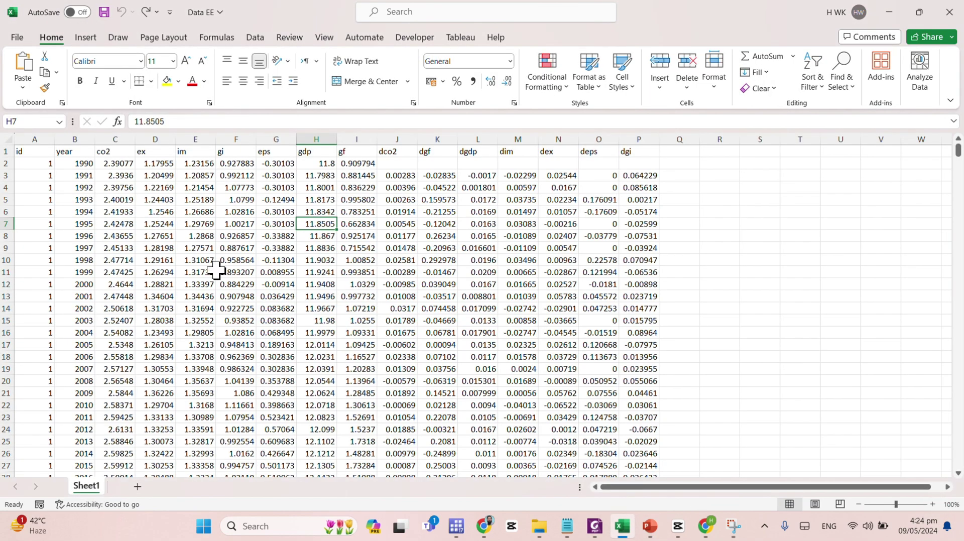
pyautogui.click(39, 176)
pyautogui.scroll(4, 95, 196)
pyautogui.scroll(1, 98, 200)
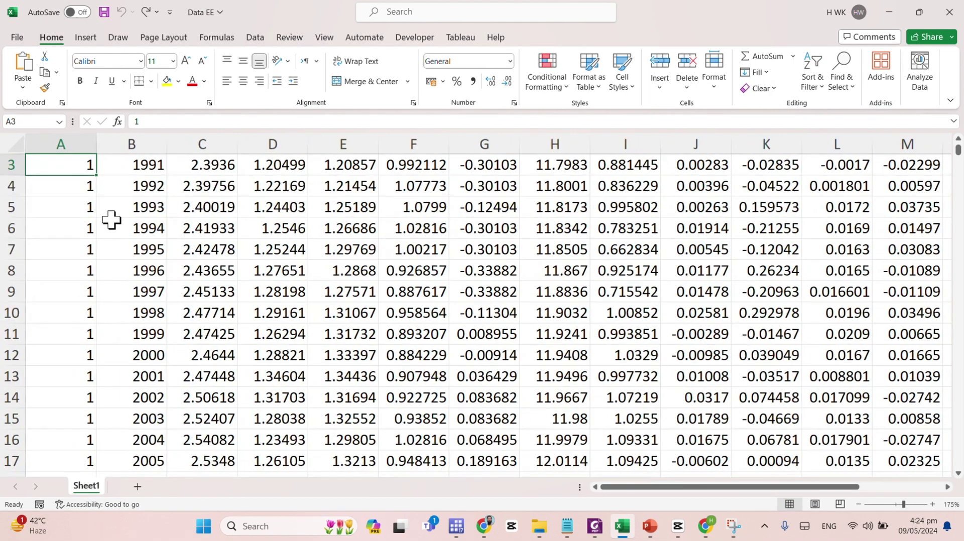
pyautogui.scroll(1, 107, 219)
pyautogui.click(68, 170)
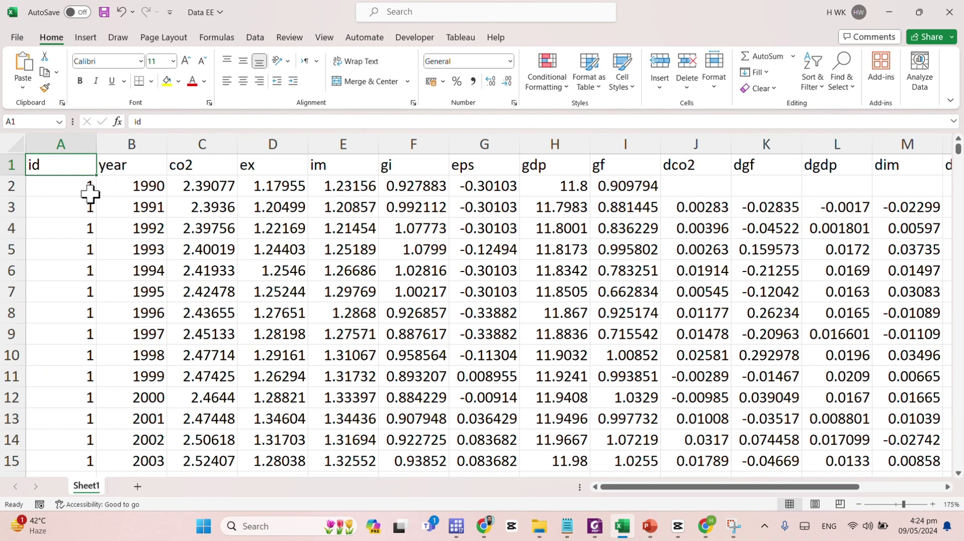
pyautogui.click(115, 168)
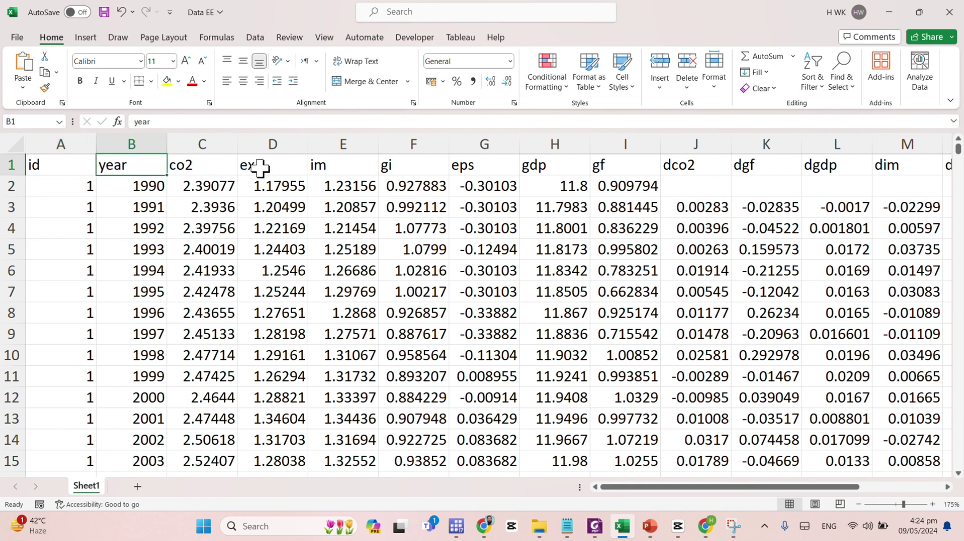
pyautogui.click(69, 179)
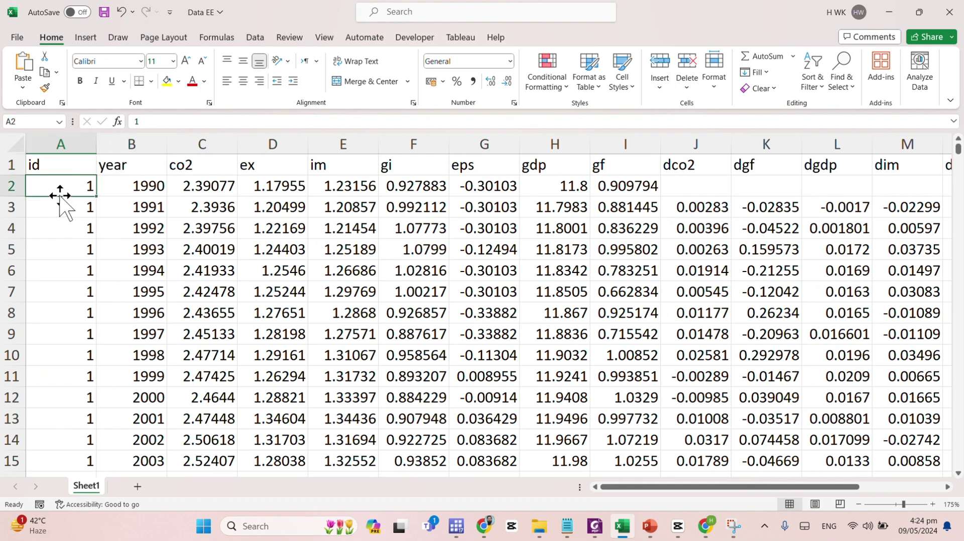
pyautogui.click(70, 163)
pyautogui.click(64, 179)
pyautogui.click(64, 166)
pyautogui.click(64, 184)
pyautogui.moveTo(957, 148)
pyautogui.mouseDown()
pyautogui.moveTo(960, 488)
pyautogui.moveTo(953, 140)
pyautogui.mouseUp()
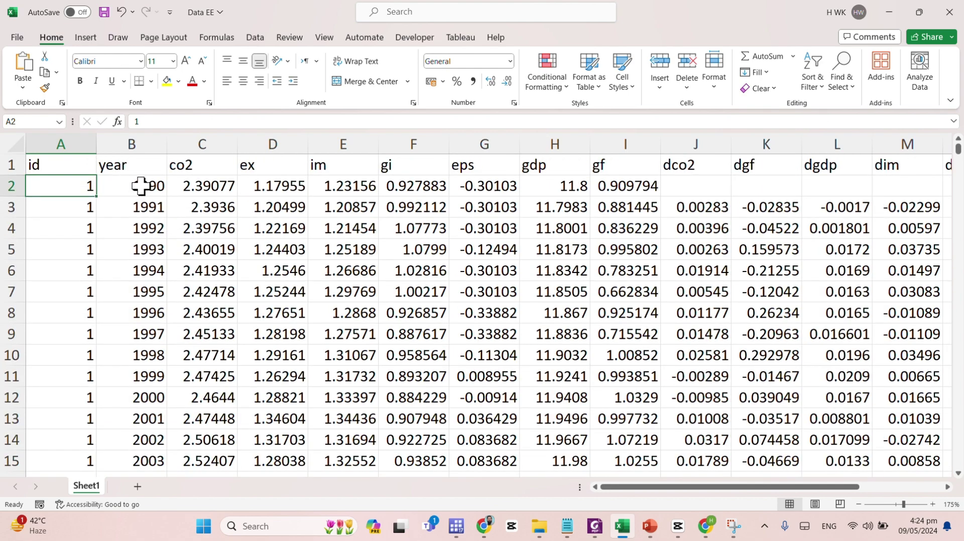
pyautogui.click(141, 186)
pyautogui.scroll(-6, 157, 319)
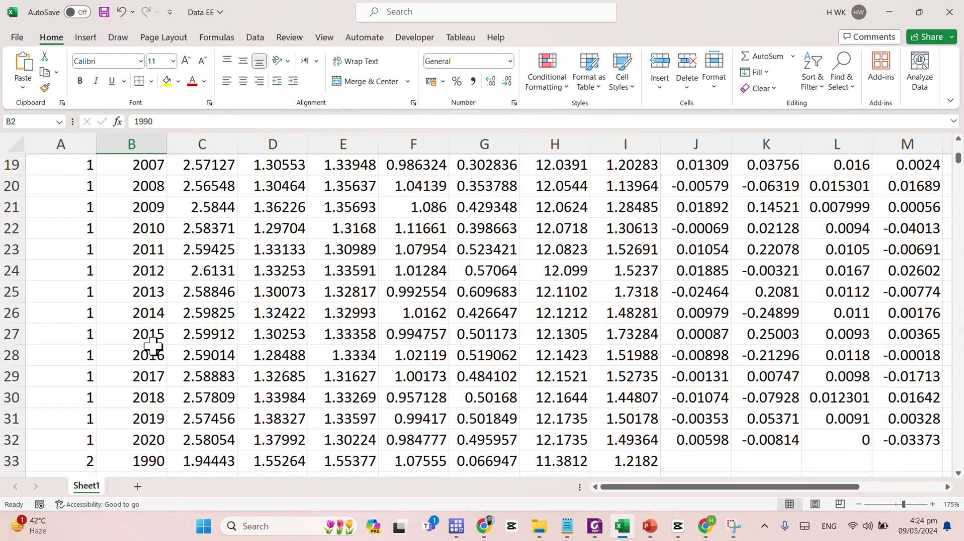
# Go through the years and the co2, ex, im, gi, eps, gdp and gf column headings in Excel.
pyautogui.keyDown('shift'); pyautogui.click(151, 440); pyautogui.keyUp('shift')
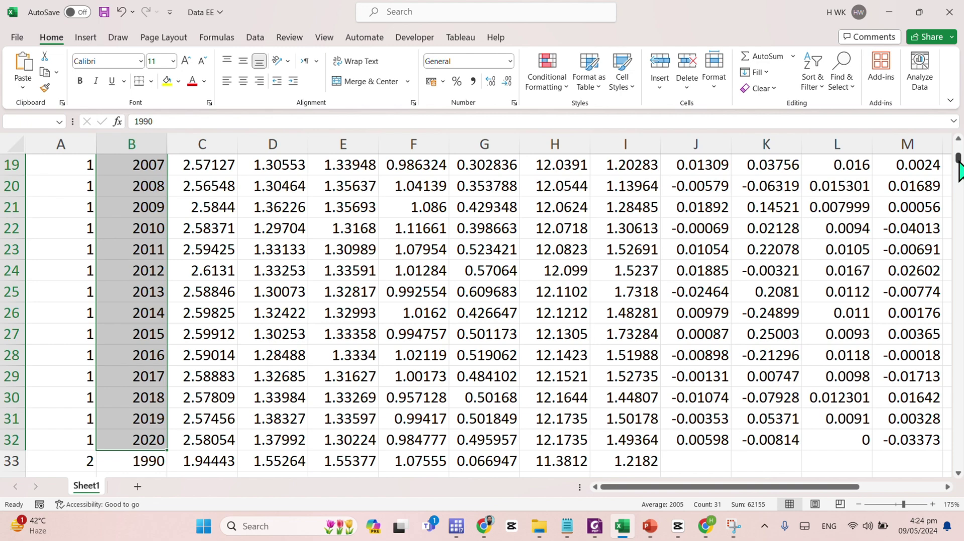
pyautogui.scroll(6, 957, 166)
pyautogui.click(176, 186)
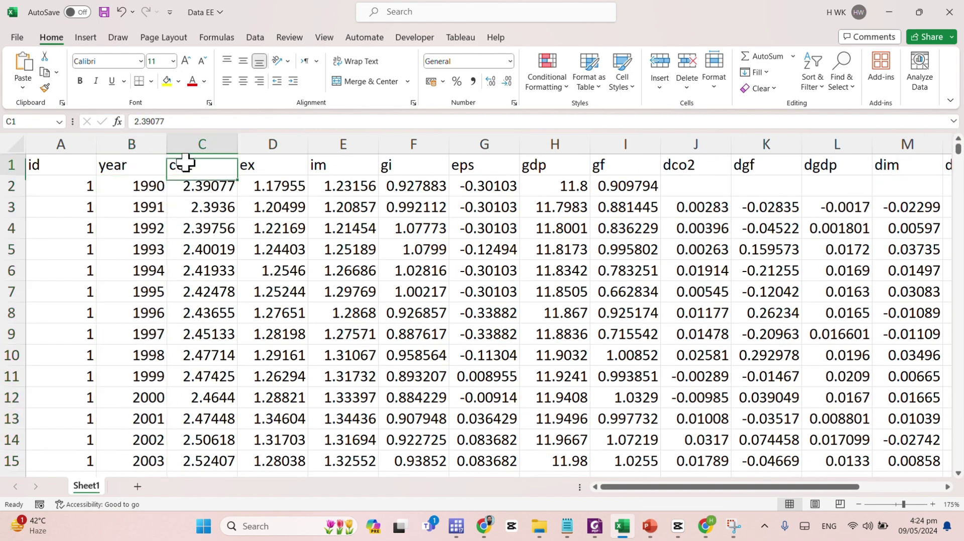
pyautogui.click(187, 165)
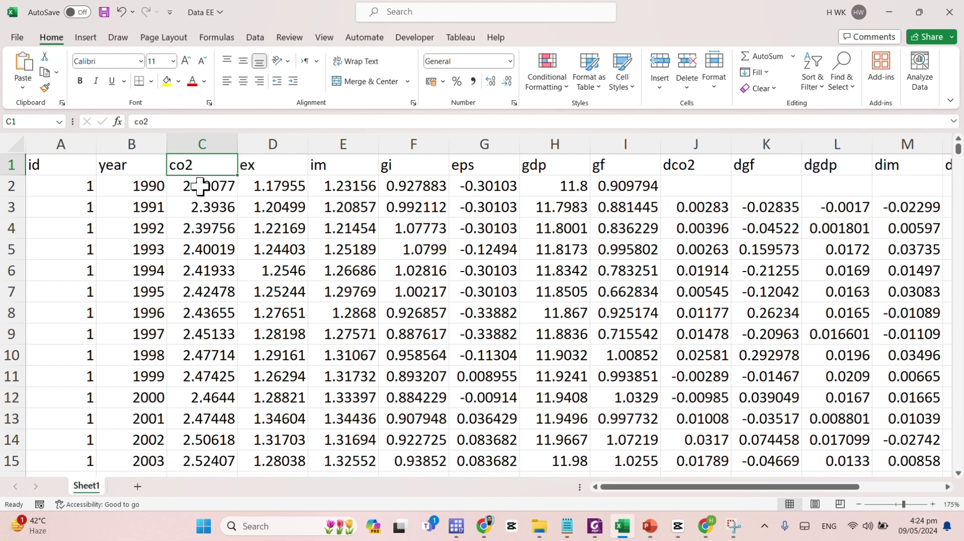
pyautogui.click(259, 164)
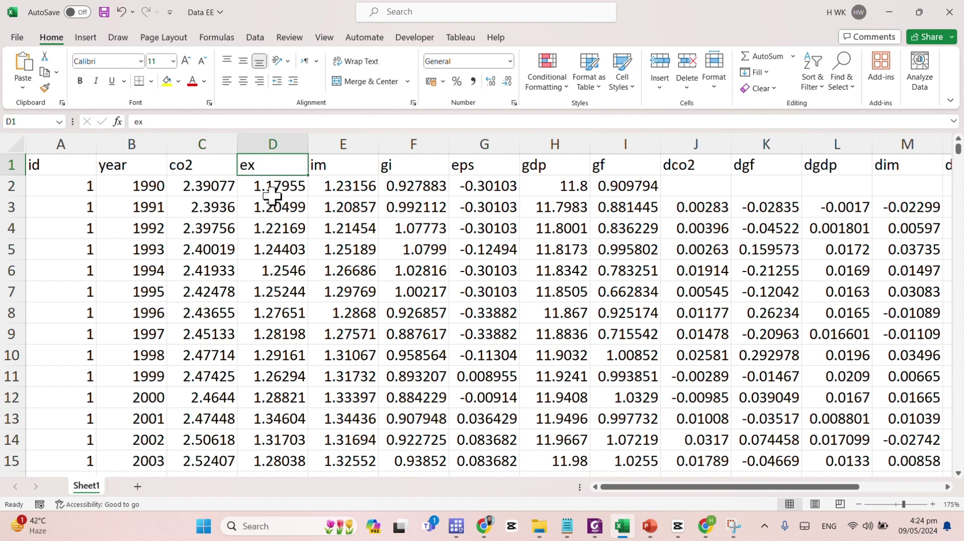
pyautogui.click(319, 164)
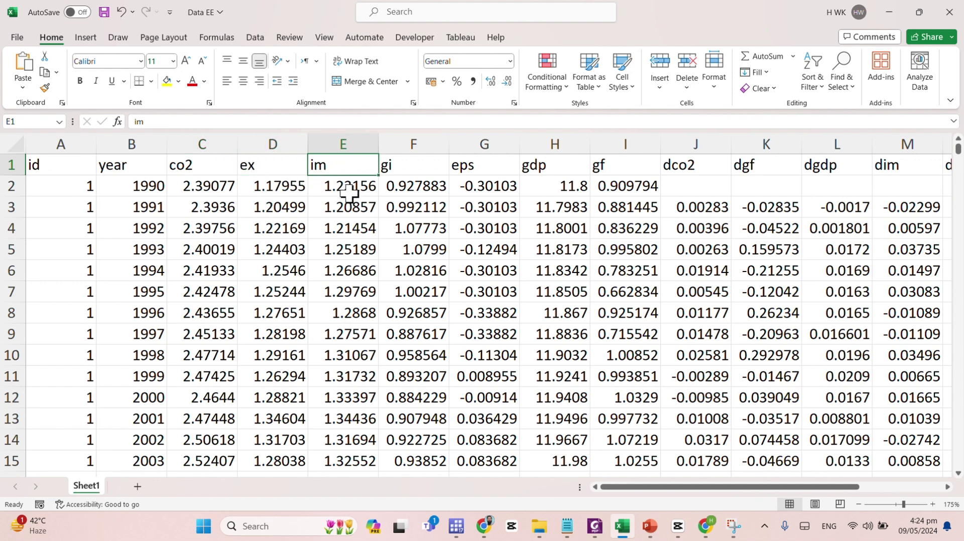
pyautogui.click(415, 165)
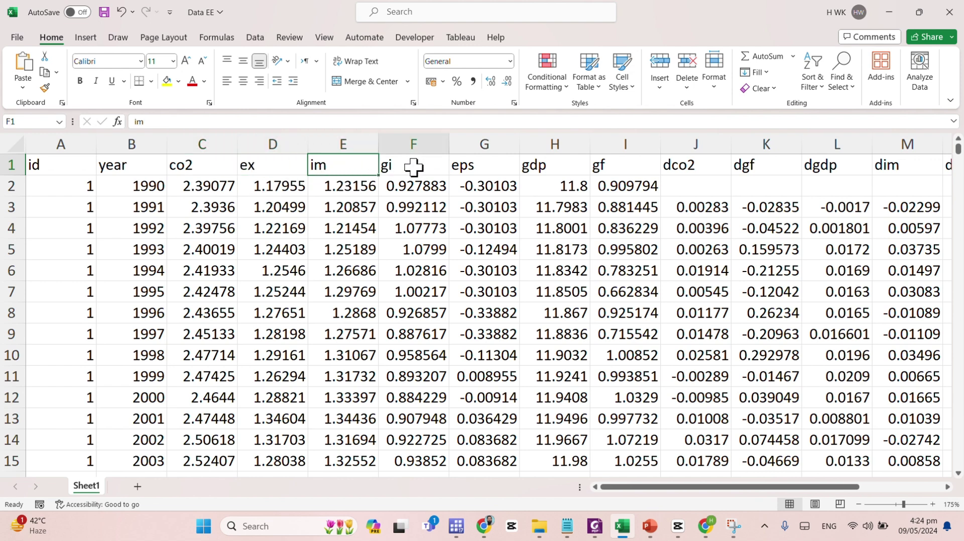
pyautogui.click(472, 170)
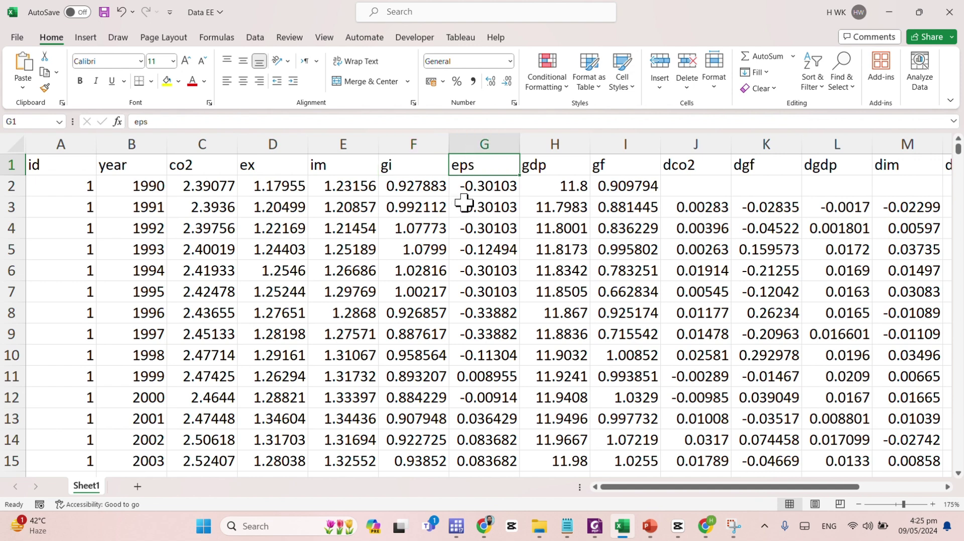
pyautogui.click(554, 164)
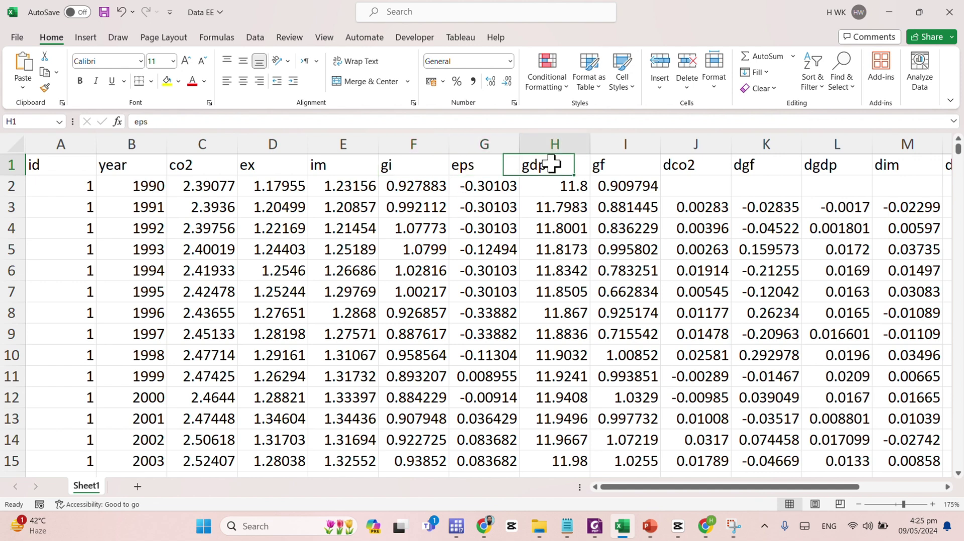
pyautogui.click(616, 165)
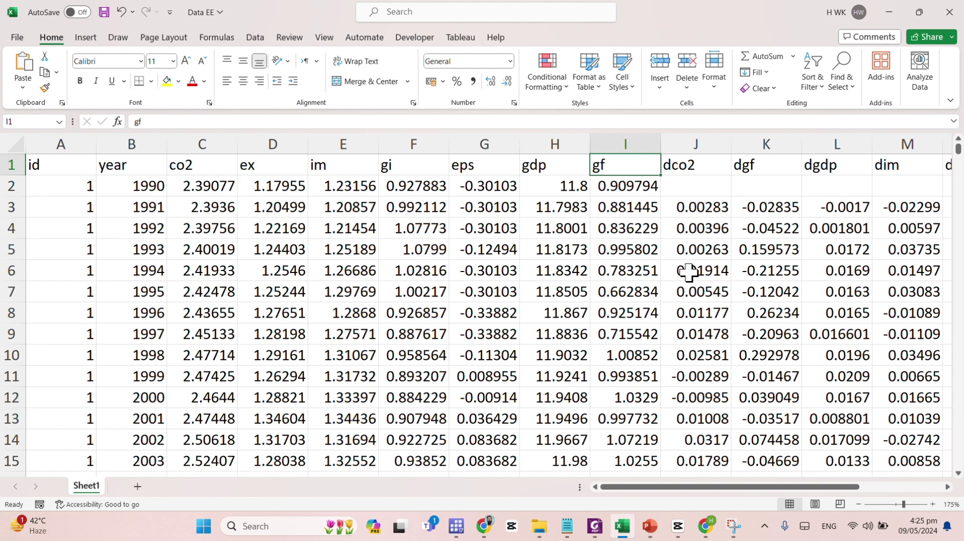
# Select the differenced variable headings dco2 through dgi, then clear the selection.
pyautogui.moveTo(636, 487); pyautogui.dragTo(694, 487)
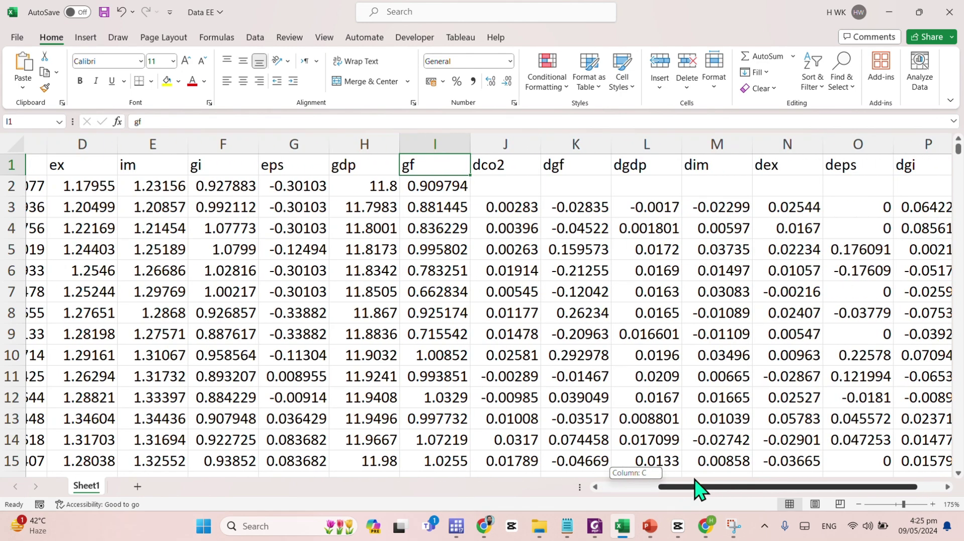
pyautogui.moveTo(497, 175); pyautogui.dragTo(905, 171)
pyautogui.moveTo(679, 490); pyautogui.dragTo(622, 489)
pyautogui.click(108, 289)
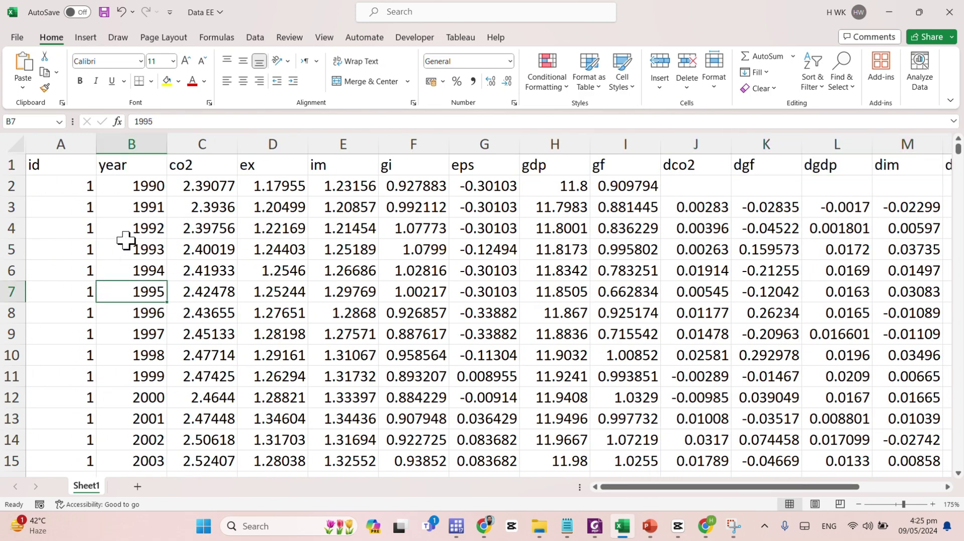
# Select the entire Data EE table and copy it.
pyautogui.hotkey('ctrl', 'a')
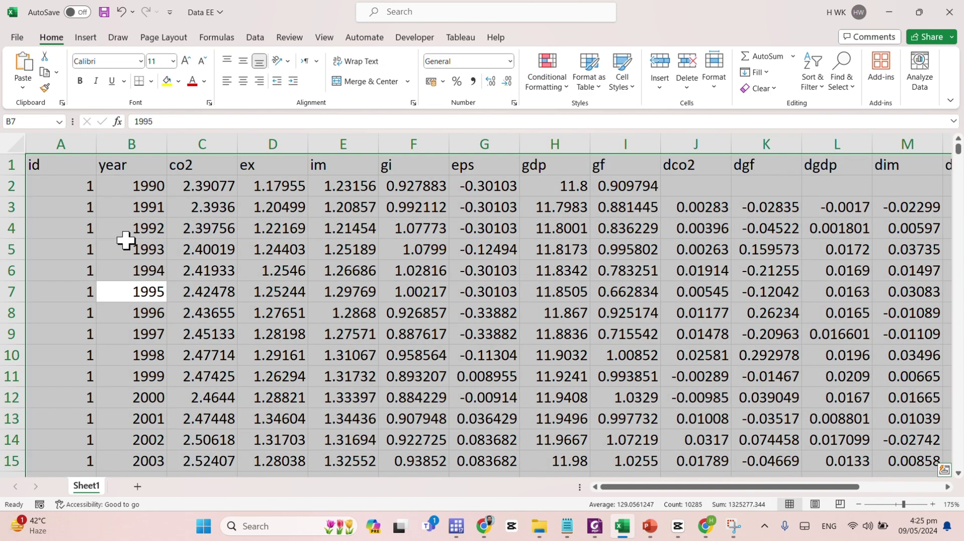
pyautogui.click(141, 230)
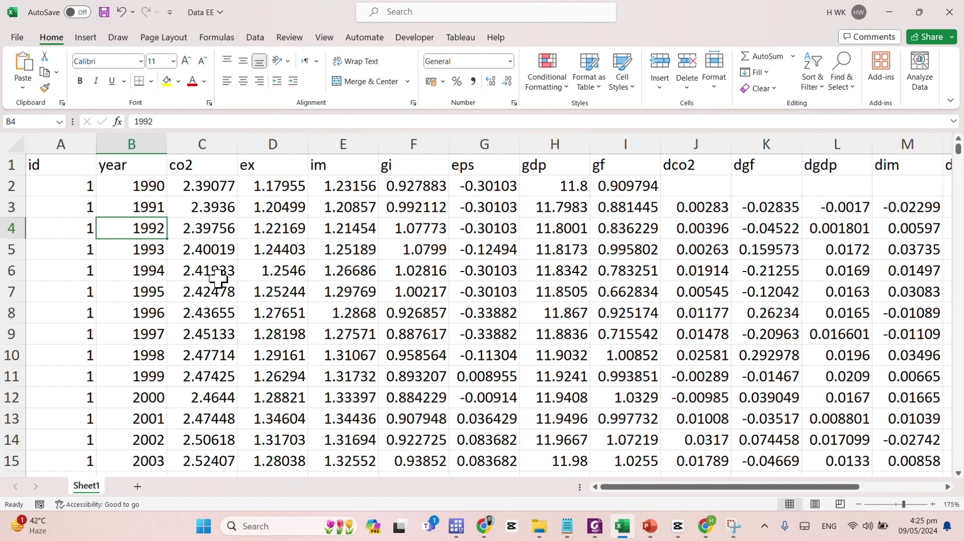
pyautogui.hotkey('ctrl', 'a')
pyautogui.hotkey('ctrl', 'c')
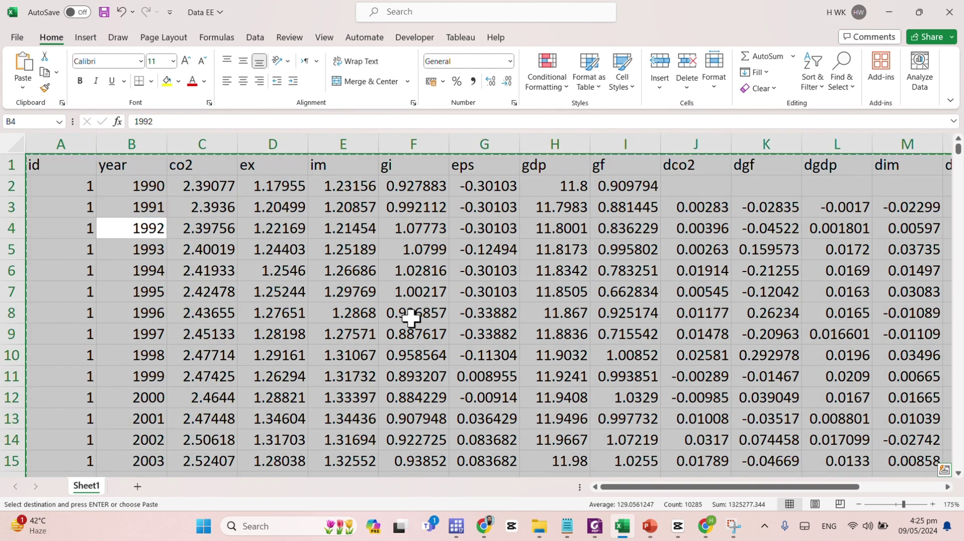
# Paste the copied table into Stata's Data Editor, using the first row as variable names.
pyautogui.click(456, 526)
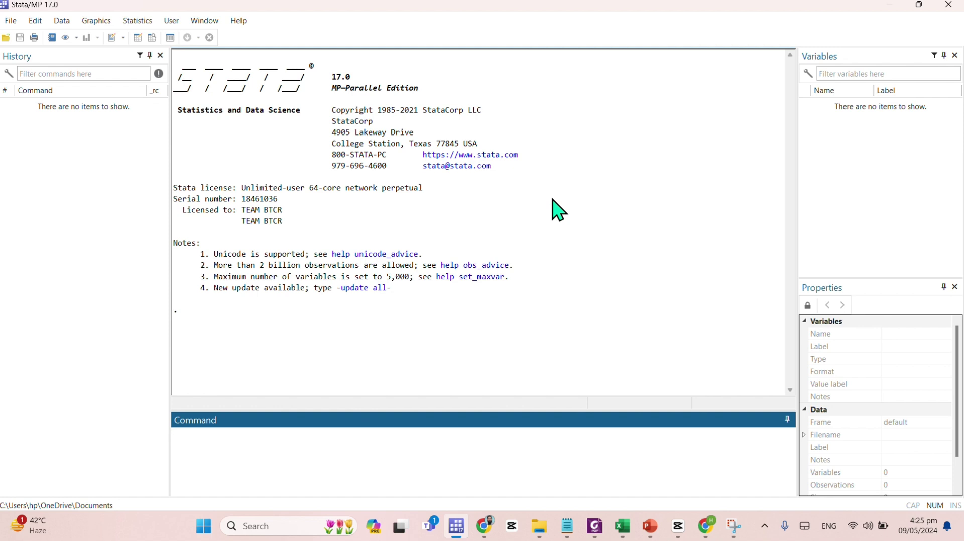
pyautogui.click(138, 40)
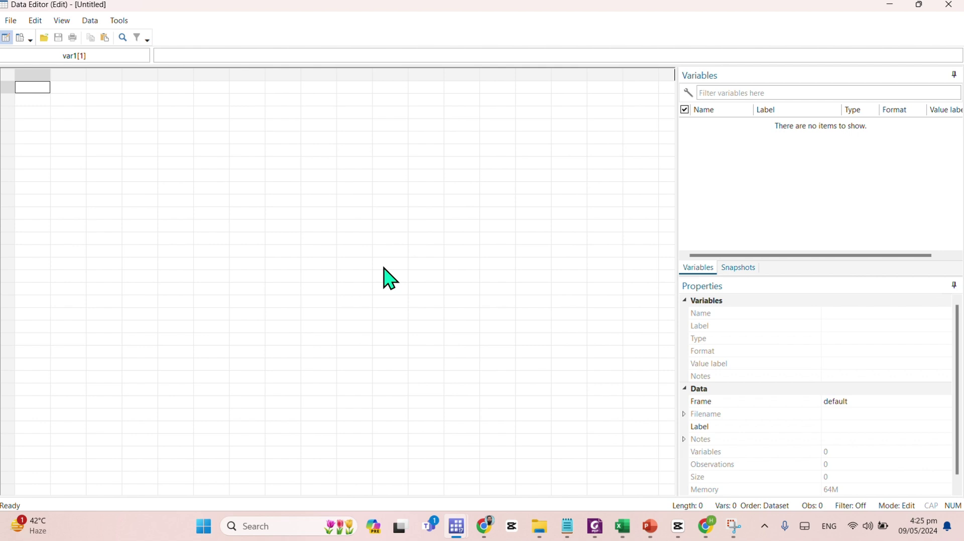
pyautogui.hotkey('ctrl', 'v')
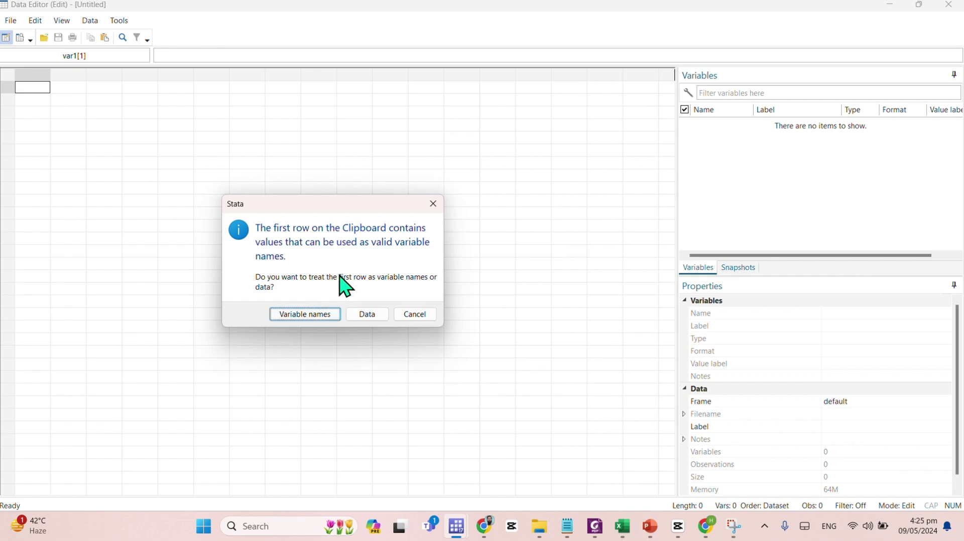
pyautogui.click(315, 315)
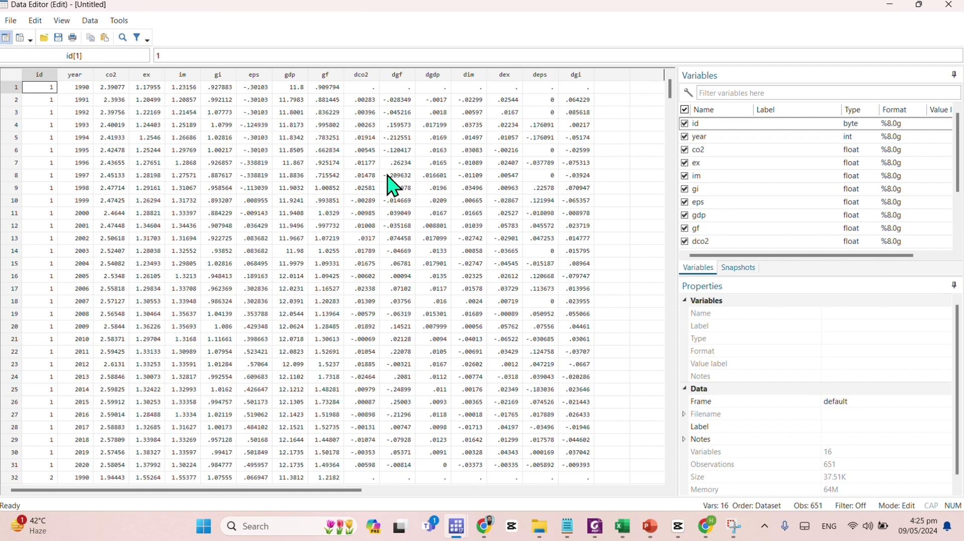
# Declare the data a panel with xtset id year, covering years 1990 to 2020.
pyautogui.click(948, 5)
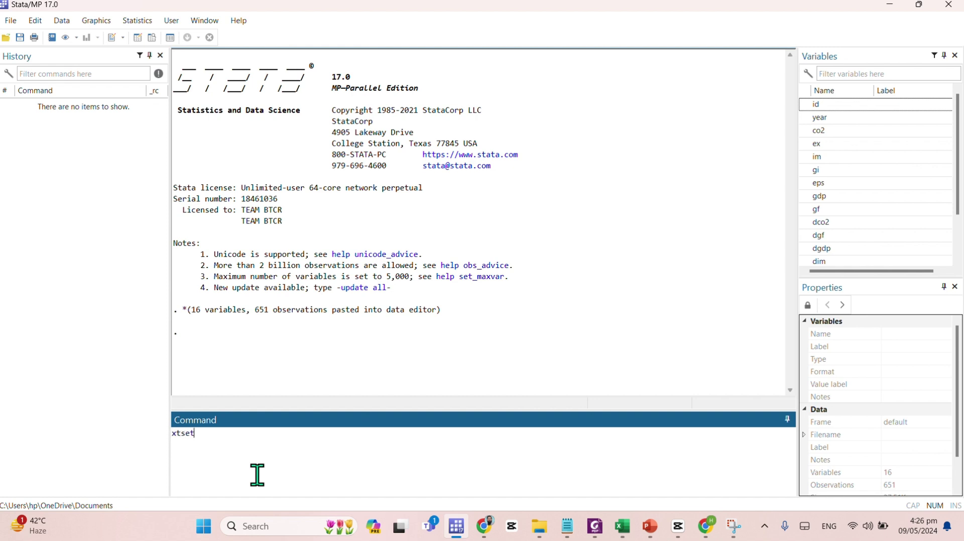
pyautogui.click(805, 105)
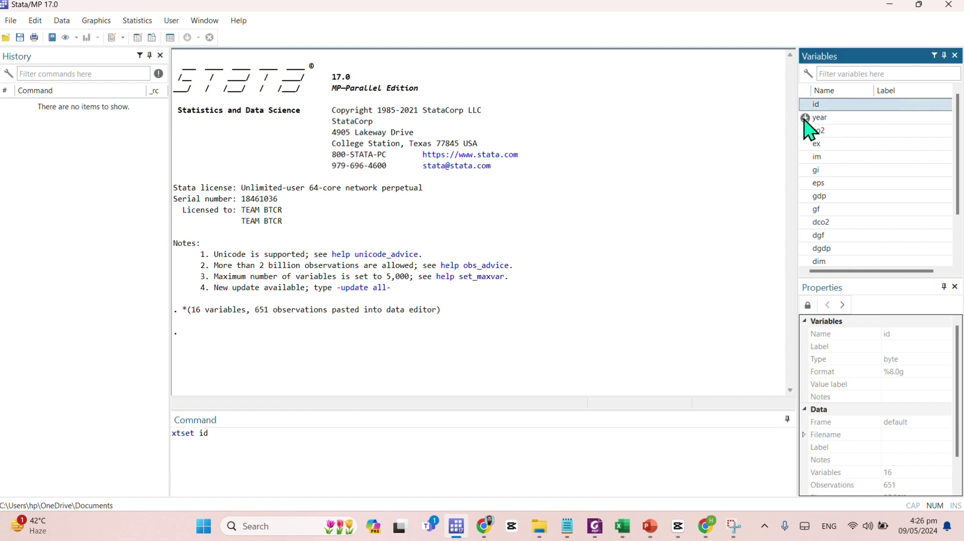
pyautogui.click(803, 118)
pyautogui.click(288, 455)
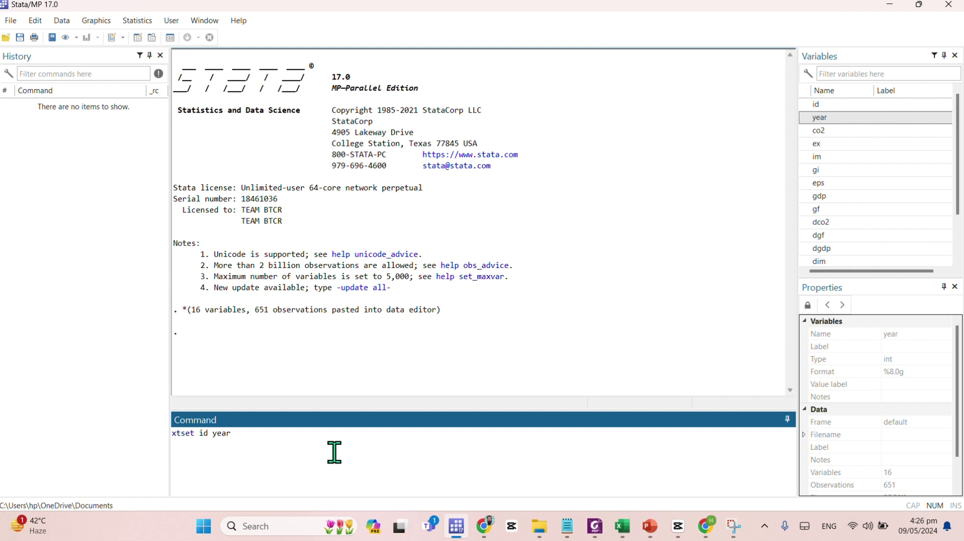
pyautogui.press('Return')
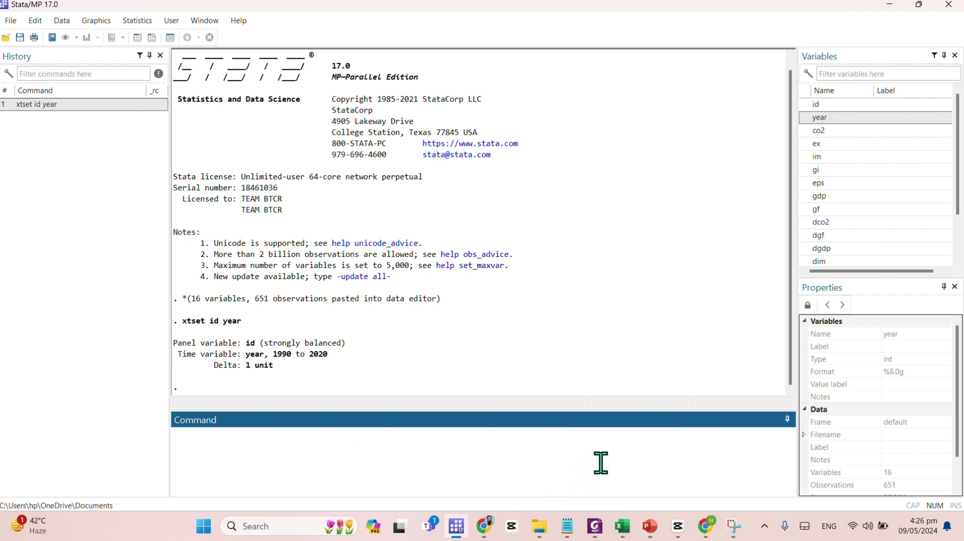
pyautogui.click(595, 526)
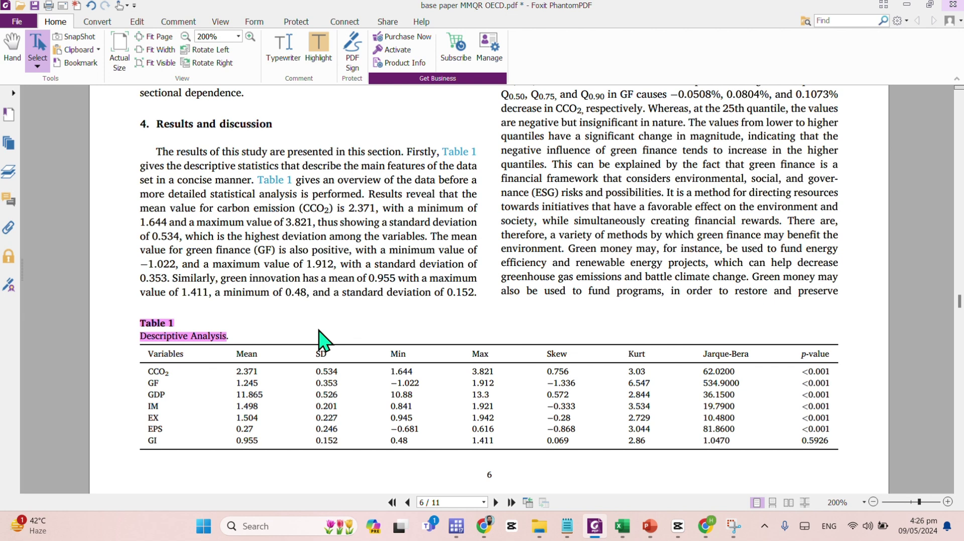
pyautogui.scroll(-1, 359, 340)
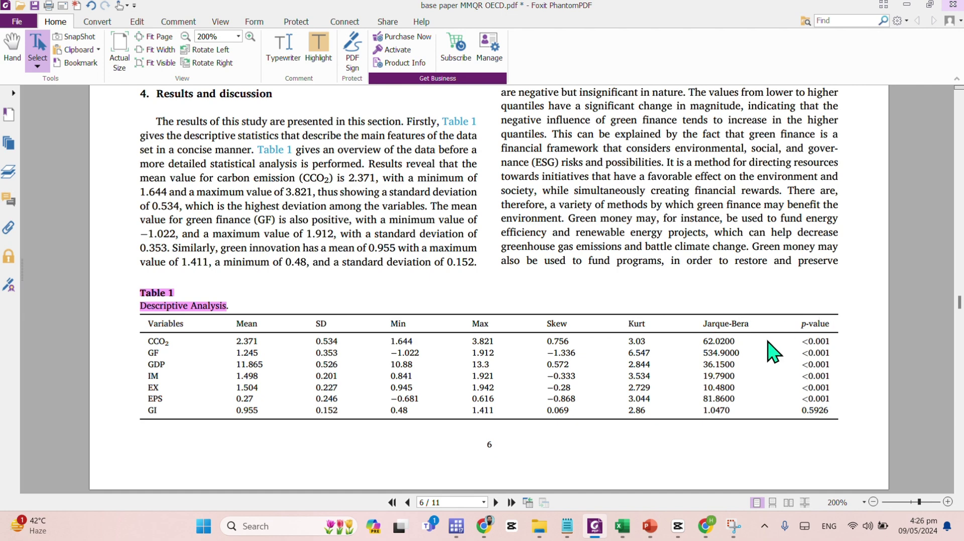
pyautogui.hotkey('alt', 'Tab')
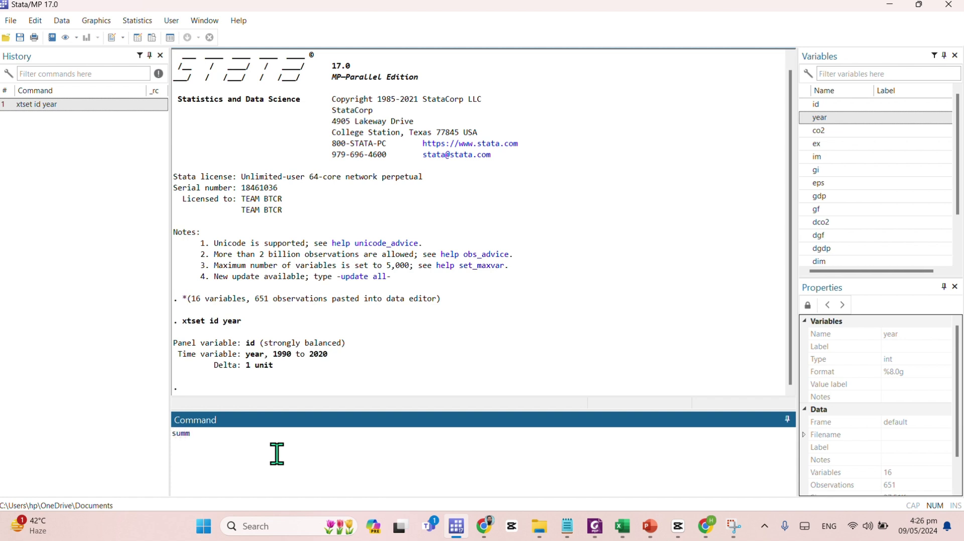
# Run summ on co2, ex, im, gi, eps, gdp and gf with the ', details' option.
pyautogui.write('summ')
pyautogui.click(805, 131)
pyautogui.click(805, 144)
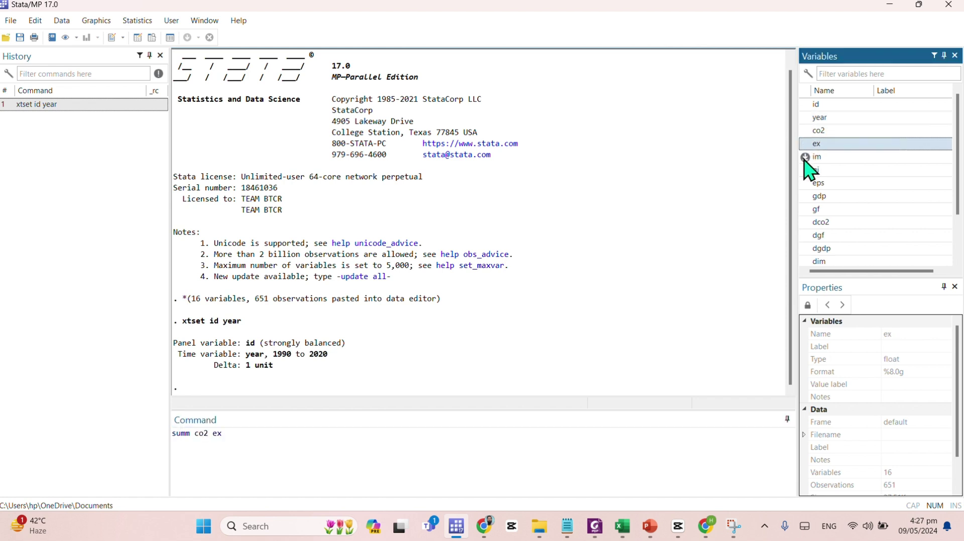
pyautogui.click(805, 157)
pyautogui.click(804, 170)
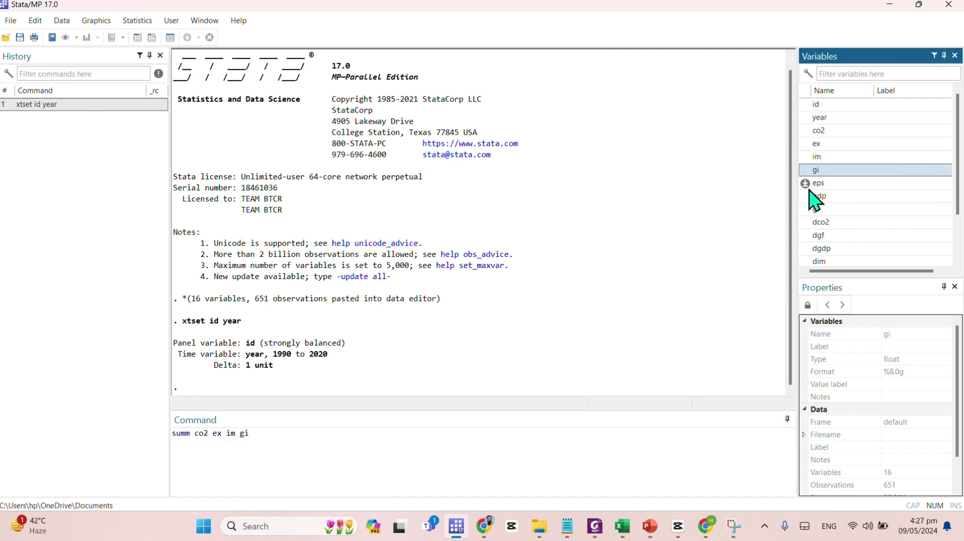
pyautogui.click(805, 183)
pyautogui.click(805, 197)
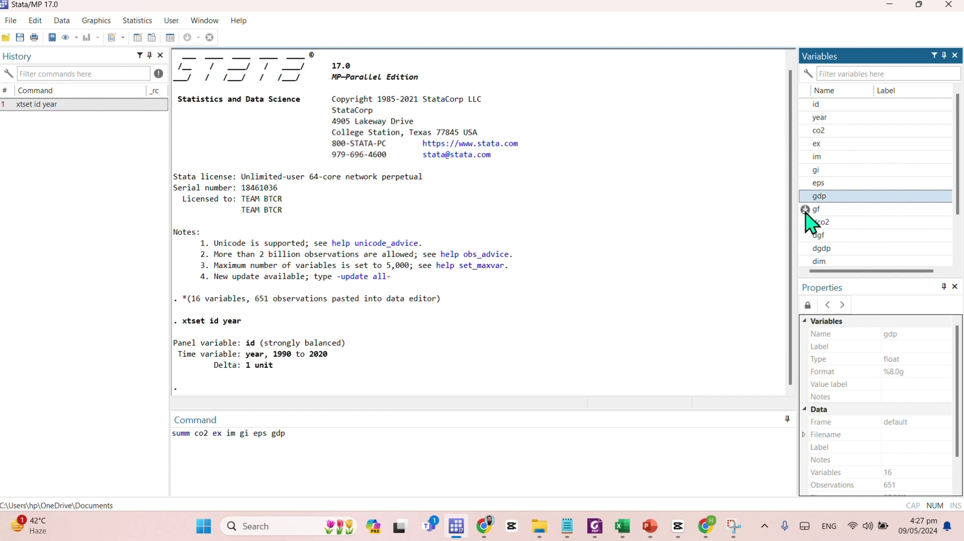
pyautogui.click(805, 211)
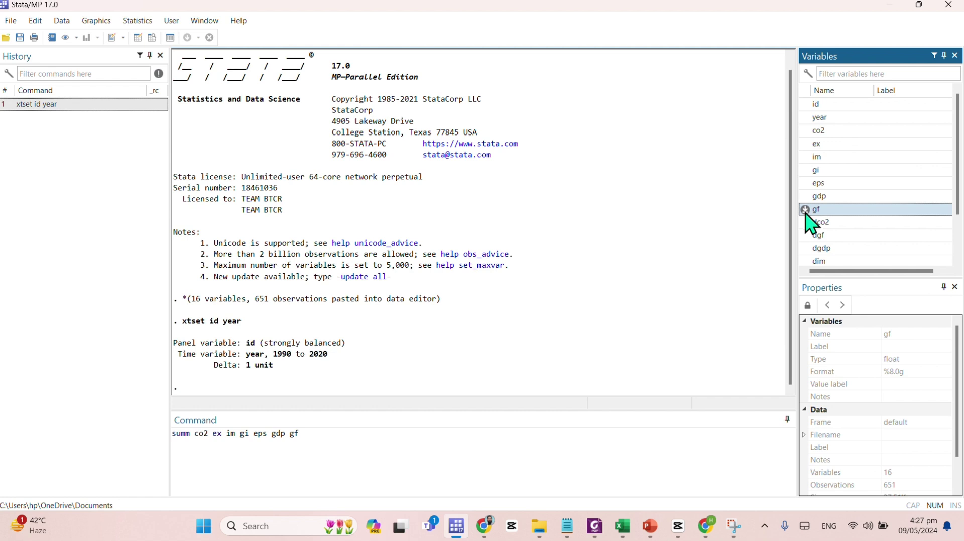
pyautogui.click(374, 467)
pyautogui.write(', d')
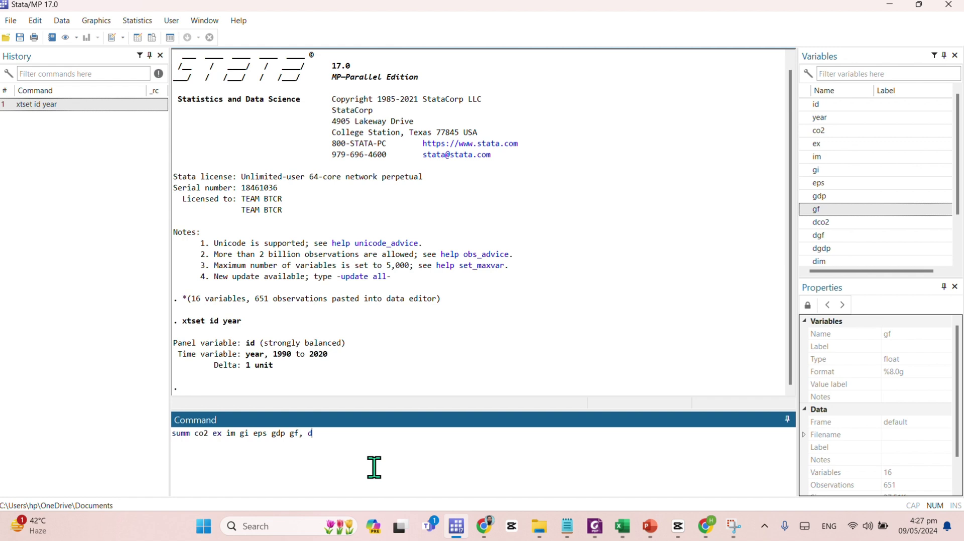
pyautogui.write('etails')
pyautogui.press('Return')
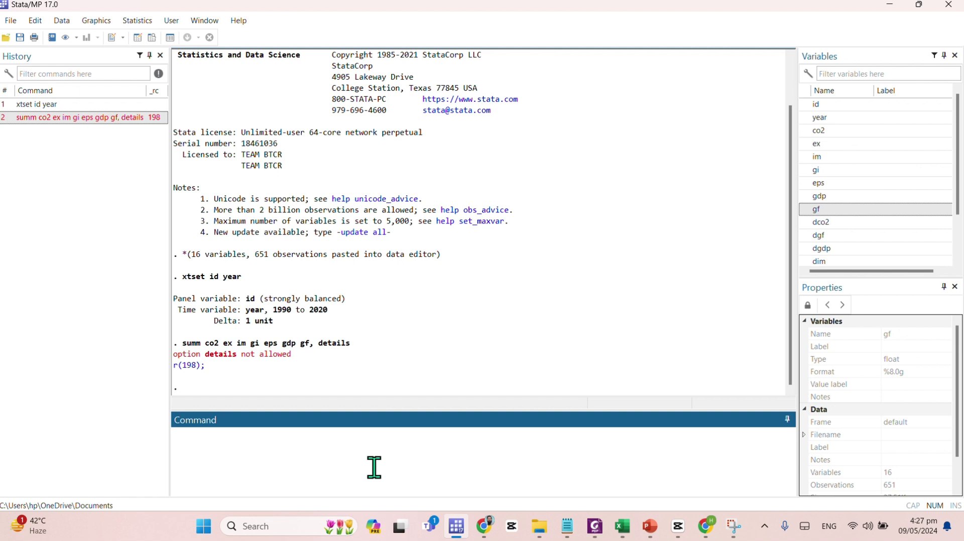
# Correct the option and rerun the detailed summary, reviewing its output.
pyautogui.click(56, 119)
pyautogui.click(204, 449)
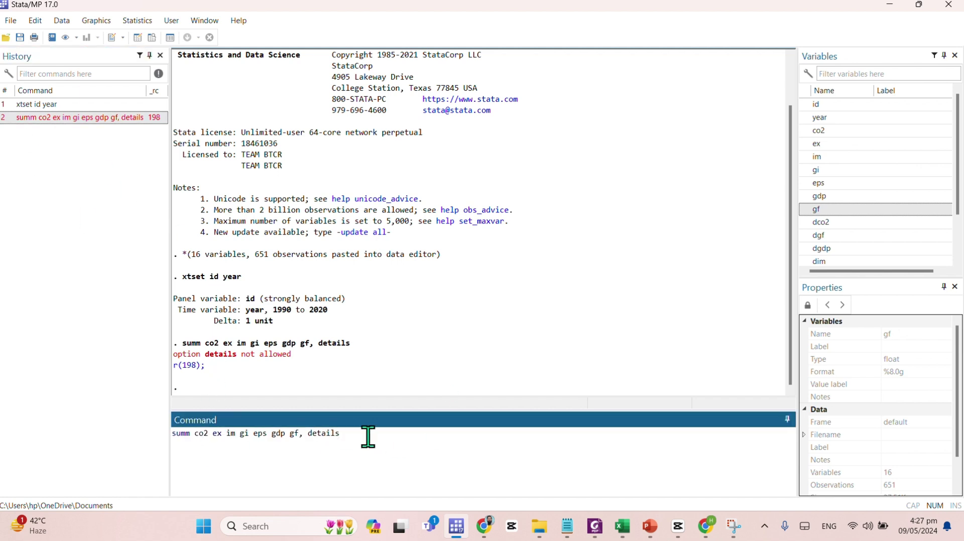
pyautogui.press('Return')
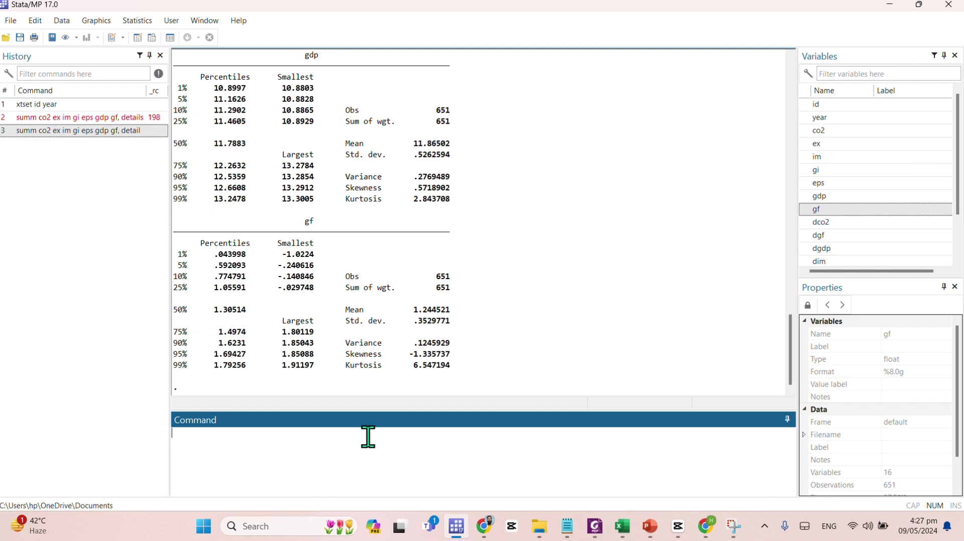
pyautogui.scroll(3, 308, 286)
pyautogui.scroll(20, 307, 290)
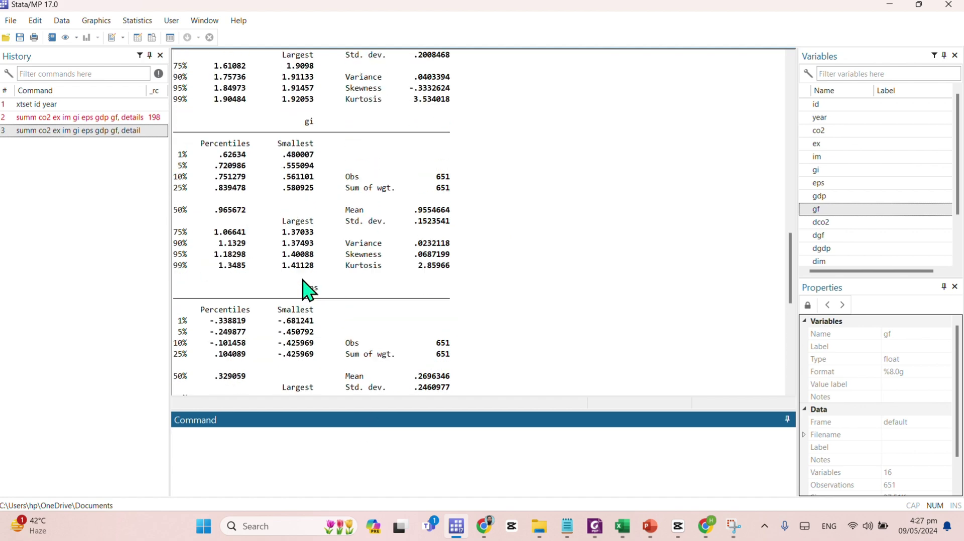
pyautogui.scroll(5, 296, 276)
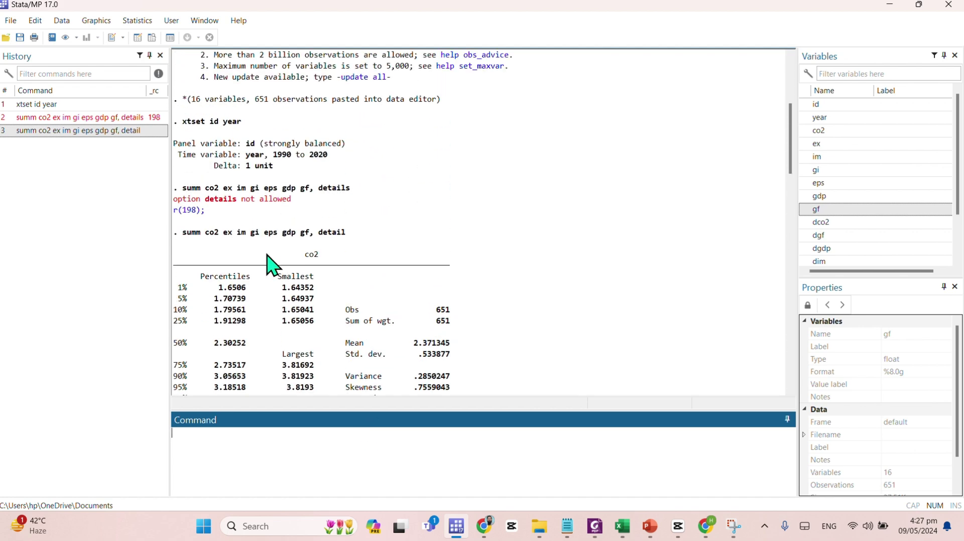
pyautogui.scroll(-2, 271, 266)
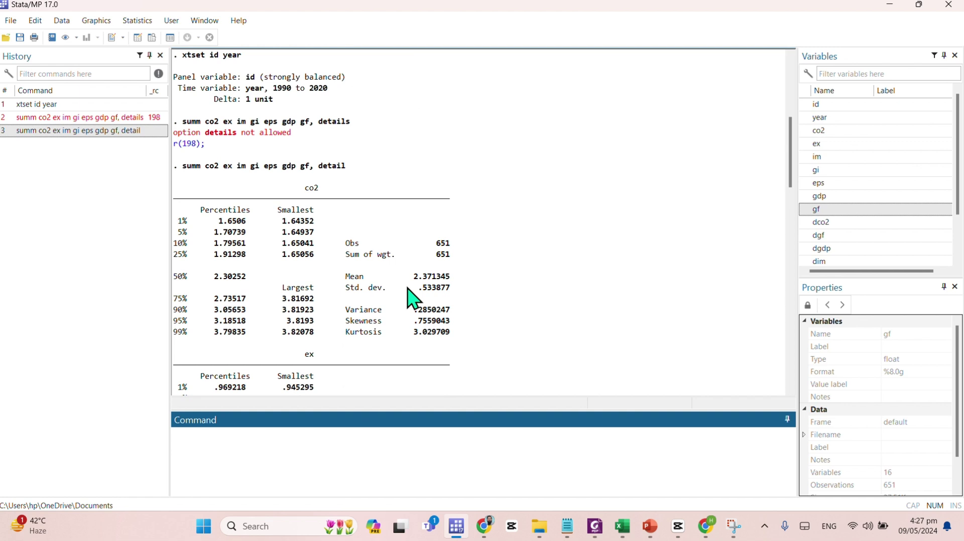
# Rerun summ without the detail option and select the resulting statistics table.
pyautogui.click(104, 131)
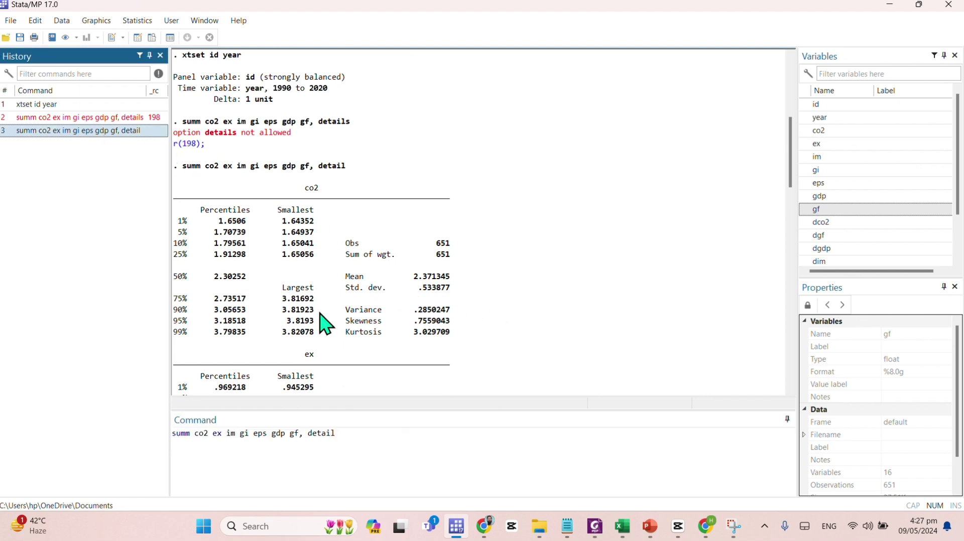
pyautogui.press('BackSpace')
pyautogui.press('BackSpace')
pyautogui.press('BackSpace')
pyautogui.press('BackSpace')
pyautogui.press('BackSpace')
pyautogui.press('BackSpace')
pyautogui.press('BackSpace')
pyautogui.press('BackSpace')
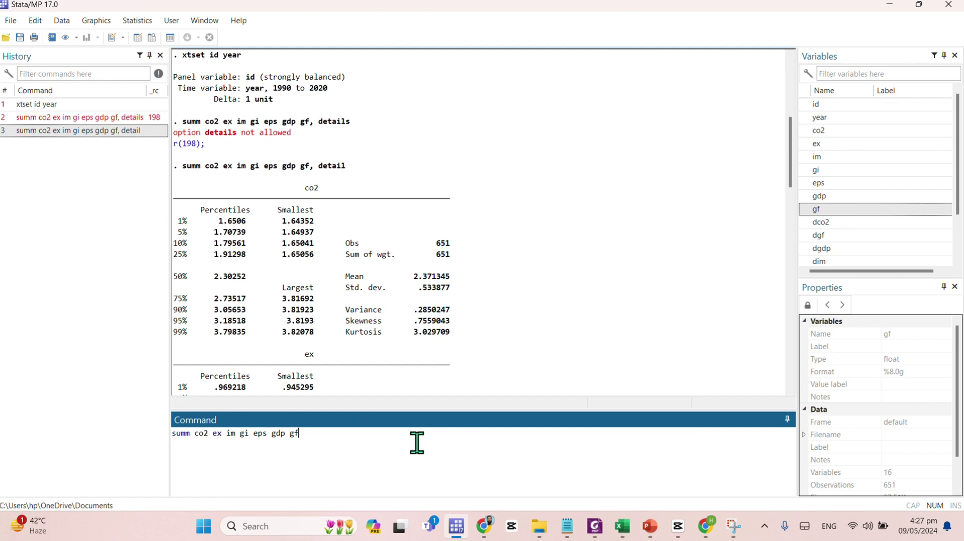
pyautogui.press('Return')
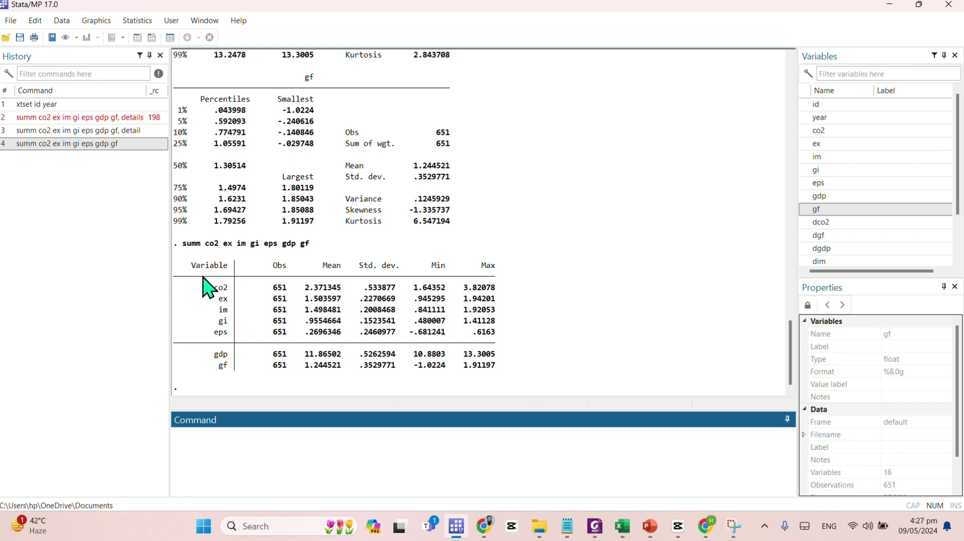
pyautogui.moveTo(188, 265); pyautogui.dragTo(497, 376)
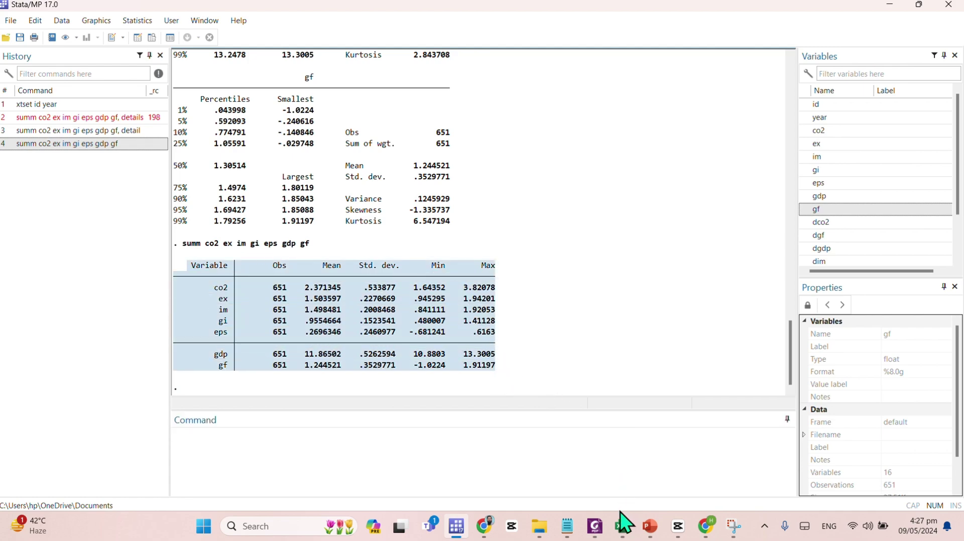
pyautogui.click(602, 535)
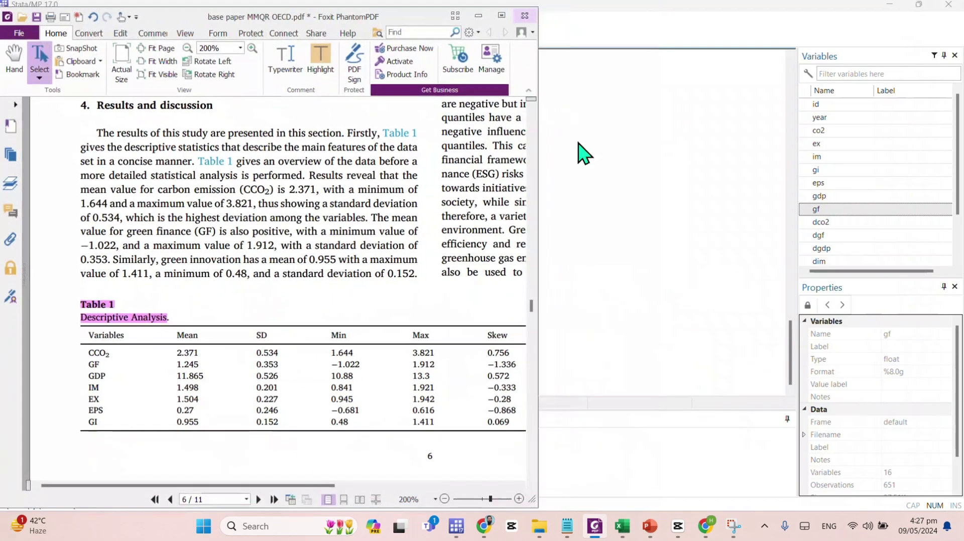
pyautogui.moveTo(289, 23); pyautogui.dragTo(705, 40)
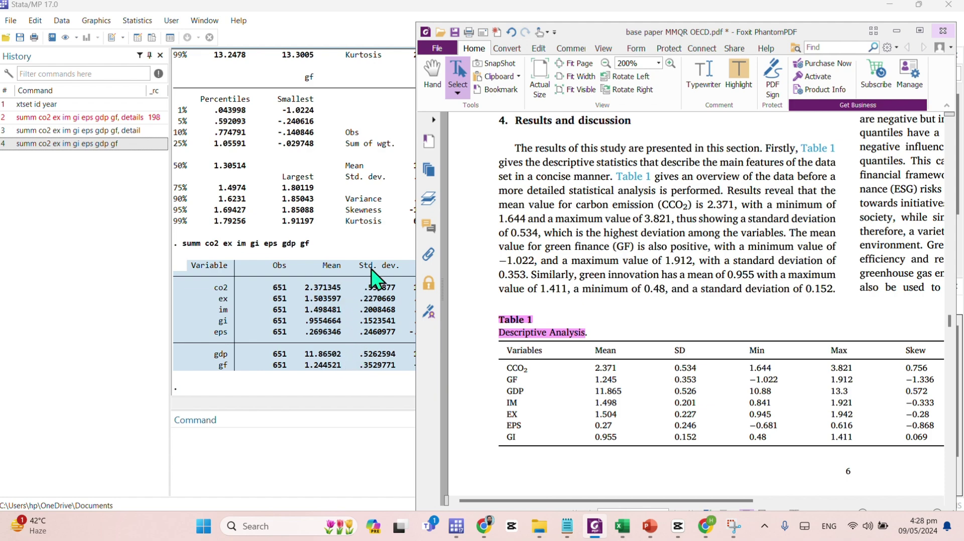
pyautogui.click(920, 30)
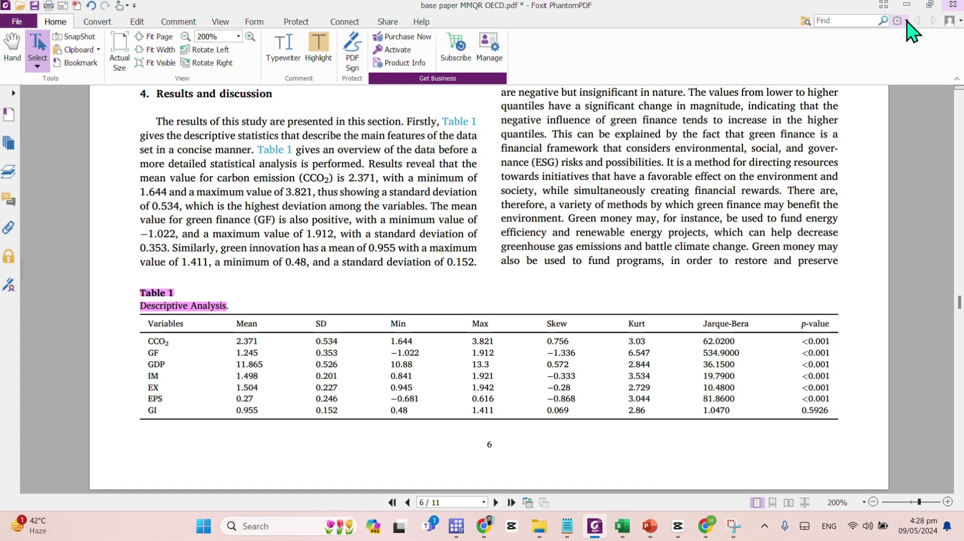
pyautogui.click(905, 5)
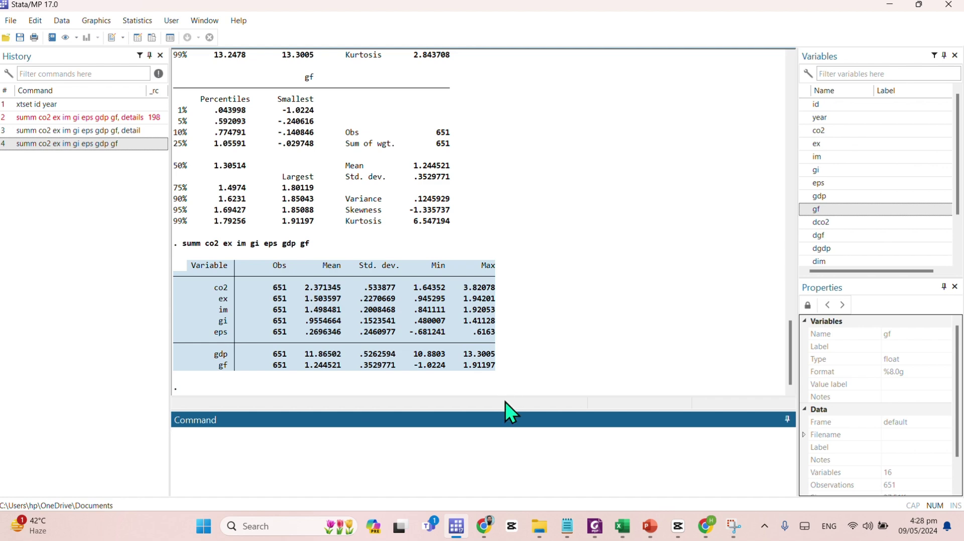
# Highlight the Jarque-Bera header of the paper's Table 1, then return to Stata.
pyautogui.hotkey('alt', 'Tab')
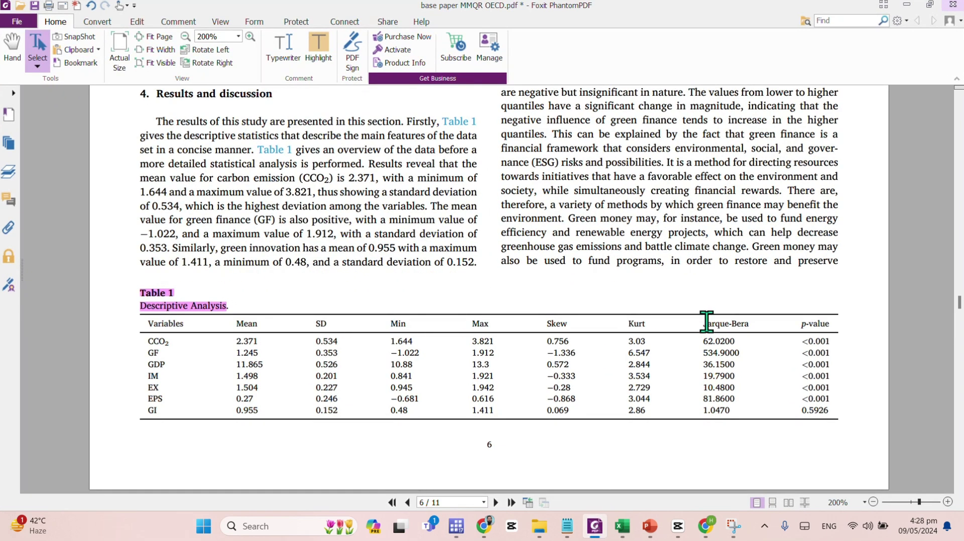
pyautogui.moveTo(702, 324); pyautogui.dragTo(831, 326)
pyautogui.click(319, 69)
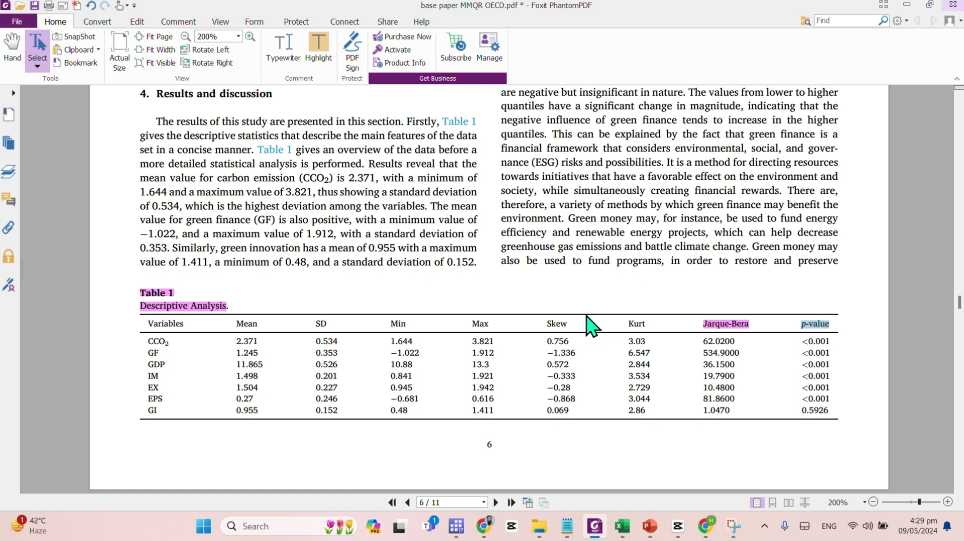
pyautogui.hotkey('alt', 'Tab')
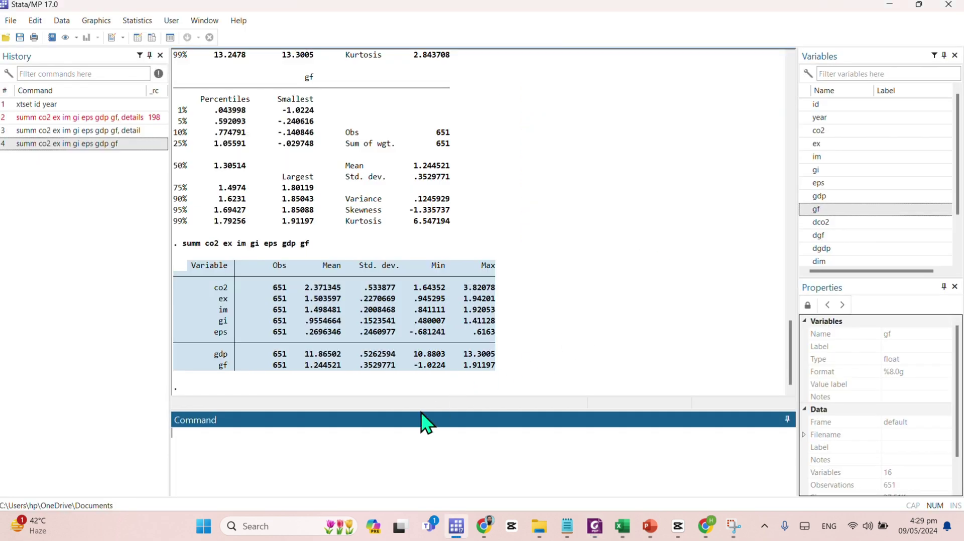
# Run the Jarque-Bera test jb co2 and mark its statistic 62.02.
pyautogui.write('jb')
pyautogui.click(805, 131)
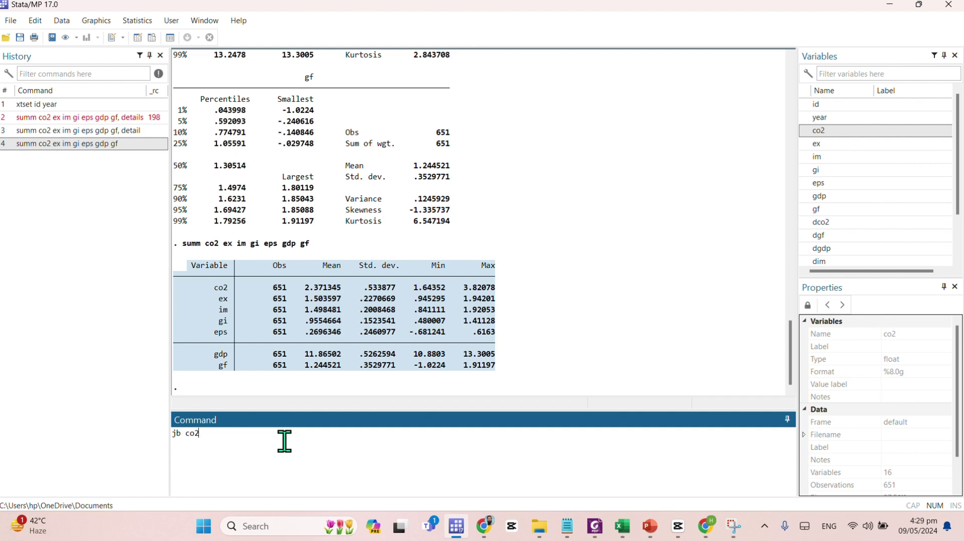
pyautogui.press('Return')
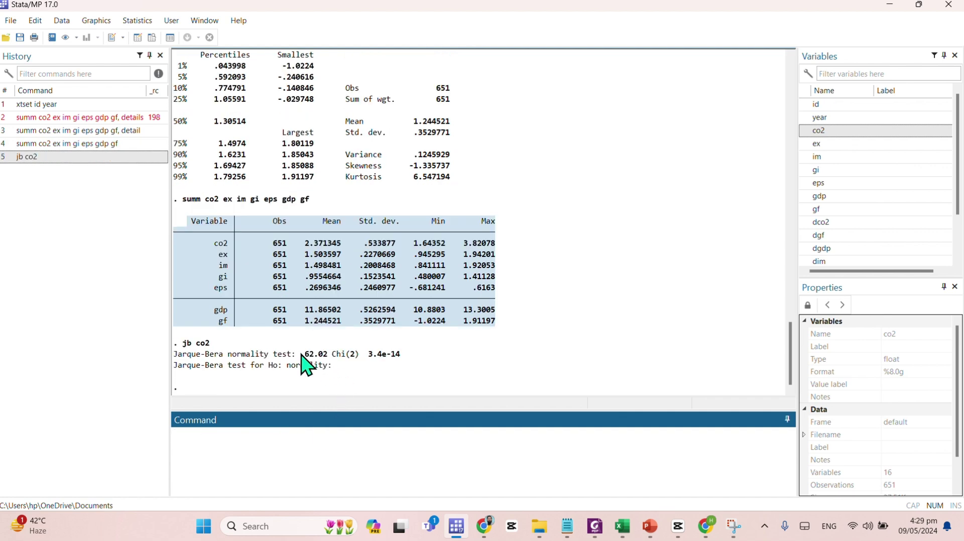
pyautogui.moveTo(301, 355); pyautogui.dragTo(326, 356)
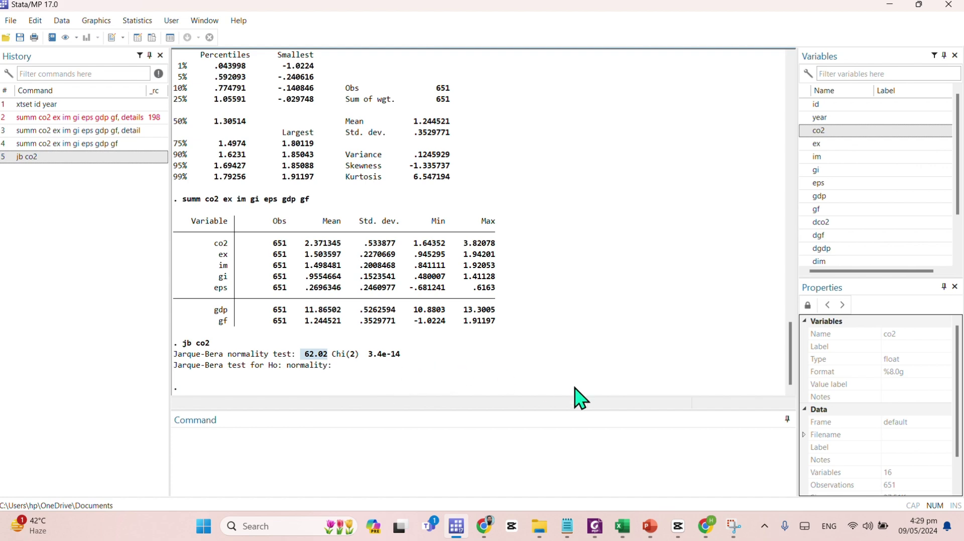
# Compare co2's result with the paper's 62.0200 and mark Stata's p-value 3.4e-14.
pyautogui.click(593, 531)
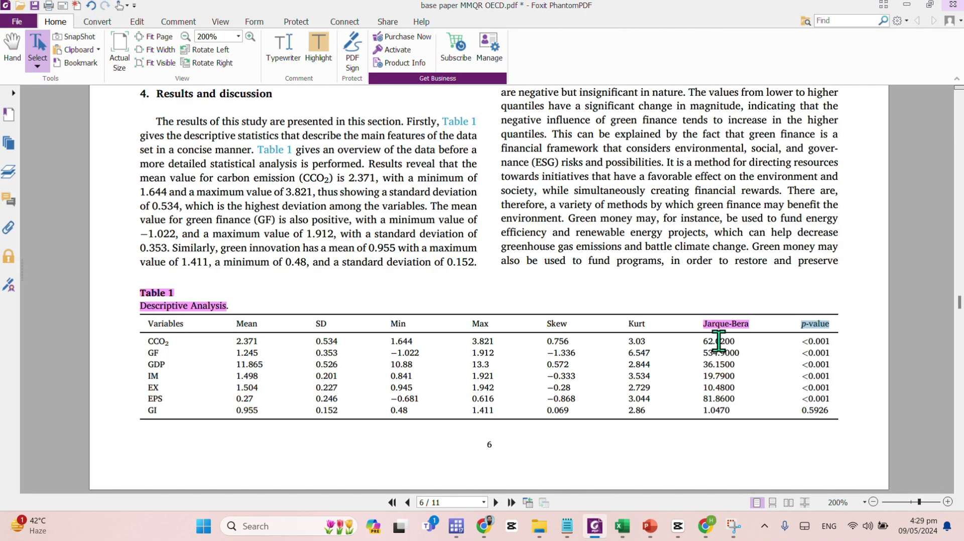
pyautogui.moveTo(701, 341); pyautogui.dragTo(748, 341)
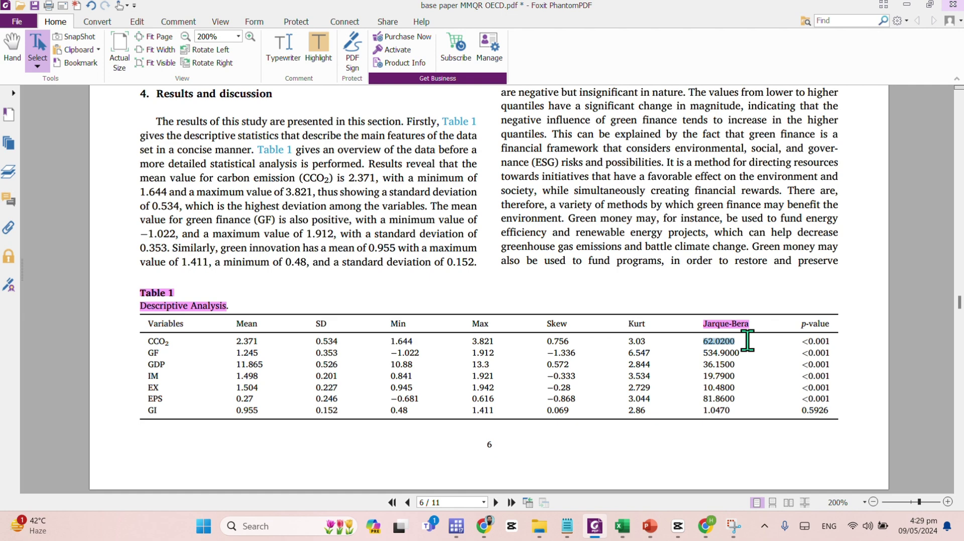
pyautogui.hotkey('alt', 'Tab')
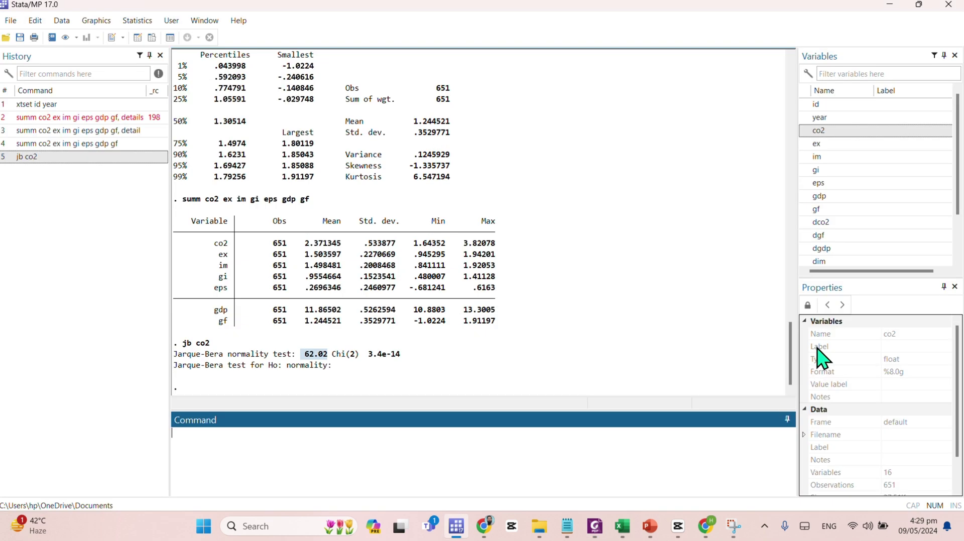
pyautogui.moveTo(365, 354); pyautogui.dragTo(402, 355)
pyautogui.click(370, 357)
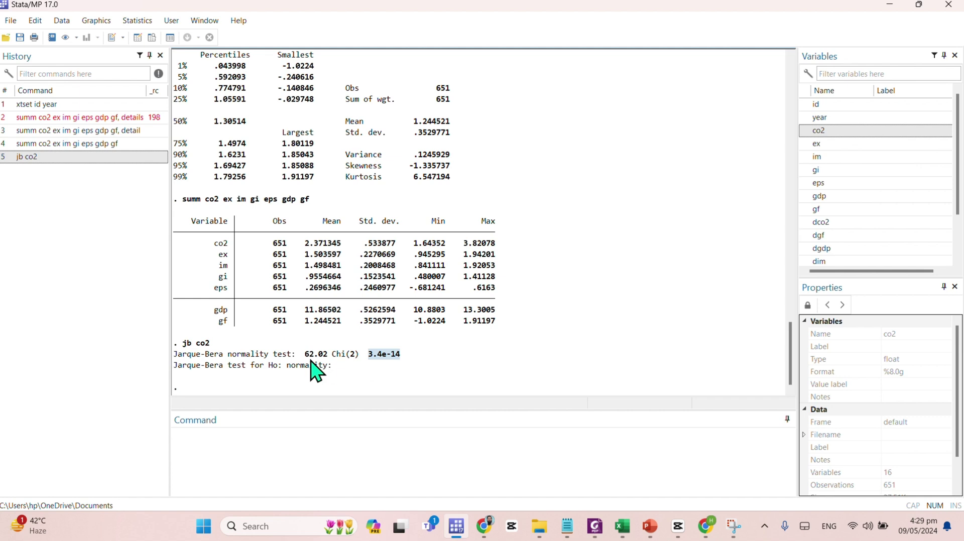
pyautogui.click(74, 158)
pyautogui.click(237, 467)
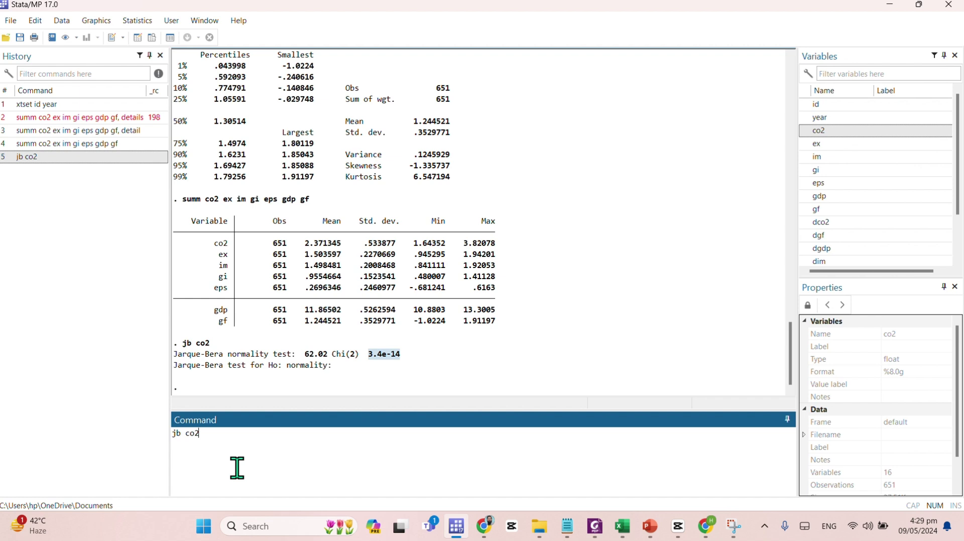
# Run Jarque-Bera tests for ex (p-value .0053) and im.
pyautogui.press('BackSpace')
pyautogui.press('BackSpace')
pyautogui.doubleClick(806, 145)
pyautogui.press('Return')
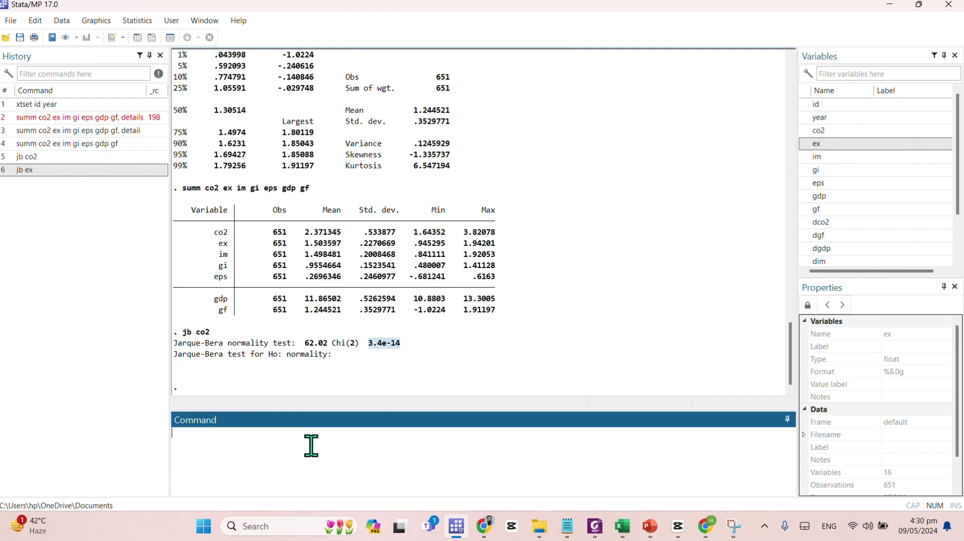
pyautogui.moveTo(302, 355); pyautogui.dragTo(392, 355)
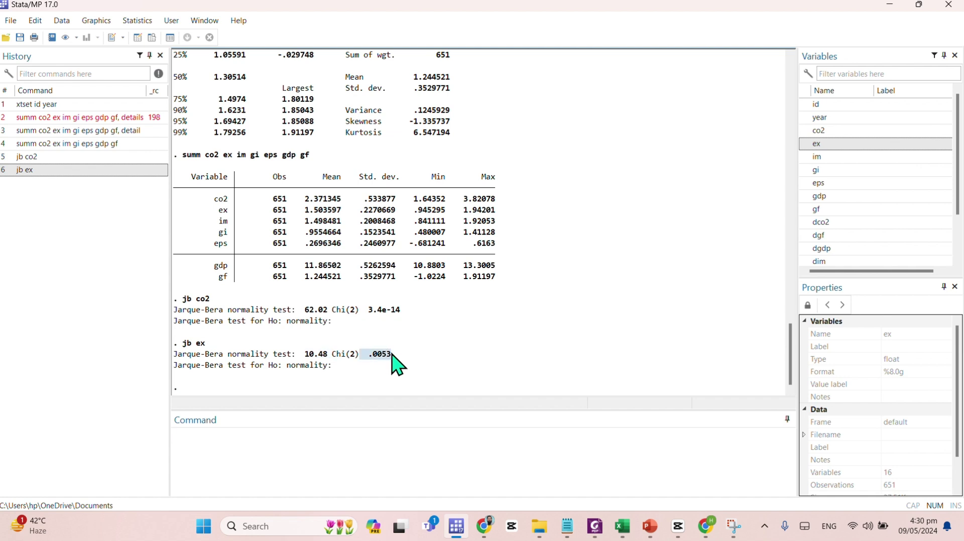
pyautogui.click(100, 170)
pyautogui.click(237, 459)
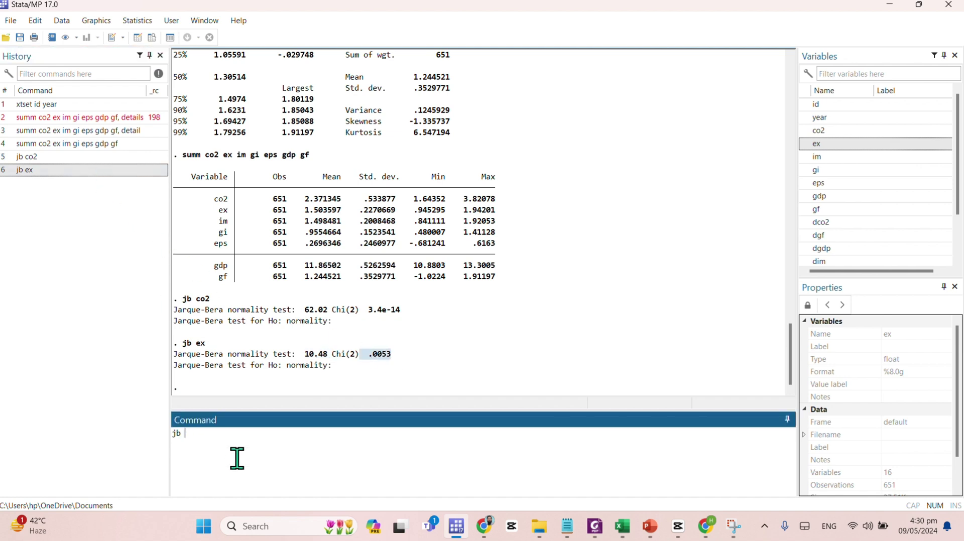
pyautogui.doubleClick(815, 157)
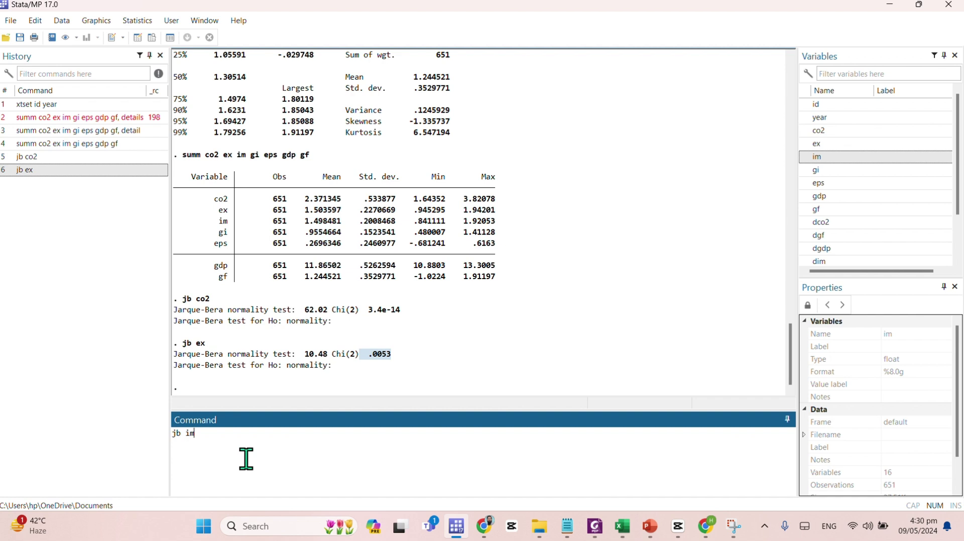
pyautogui.press('Return')
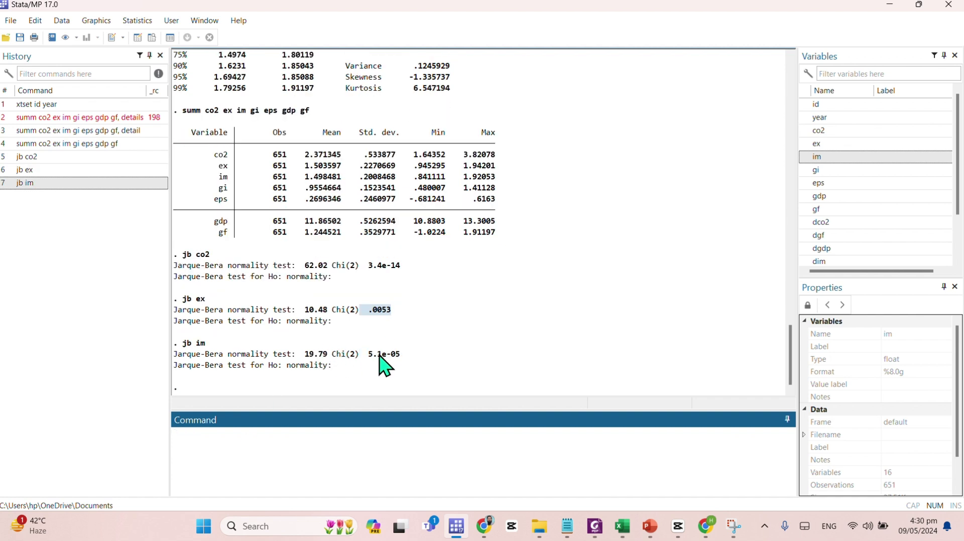
# Run Jarque-Bera tests for gi and eps.
pyautogui.click(68, 184)
pyautogui.click(254, 465)
pyautogui.doubleClick(815, 170)
pyautogui.click(316, 445)
pyautogui.press('Return')
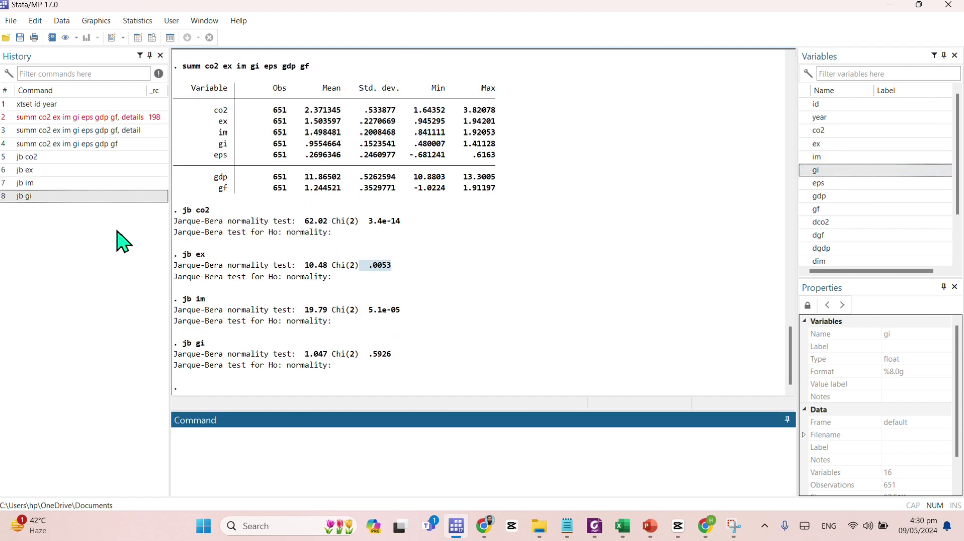
pyautogui.click(66, 198)
pyautogui.click(251, 465)
pyautogui.press('BackSpace')
pyautogui.press('BackSpace')
pyautogui.click(823, 185)
pyautogui.click(242, 444)
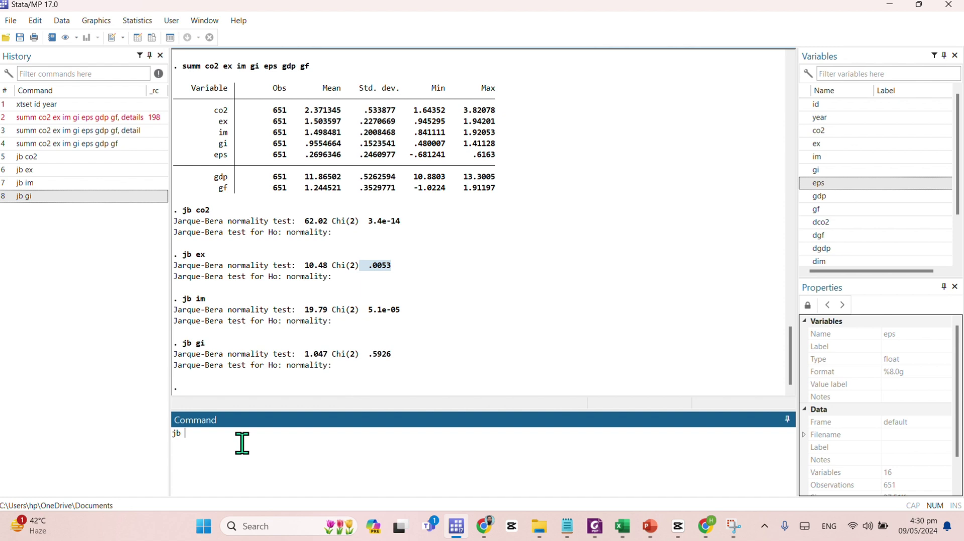
pyautogui.write('eps')
pyautogui.press('Return')
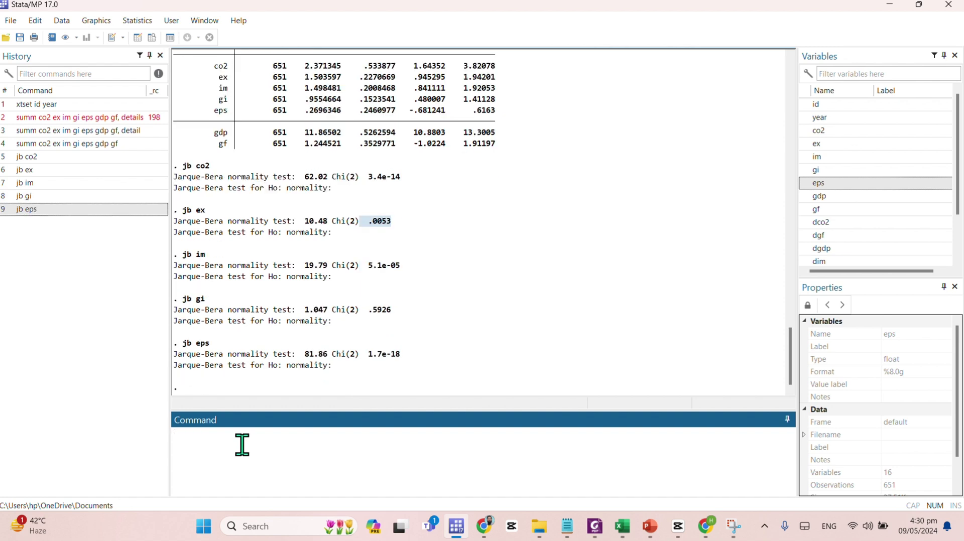
# Run the gdp and gf Jarque-Bera tests and mark gf's statistic 534.9.
pyautogui.click(103, 210)
pyautogui.press('Return')
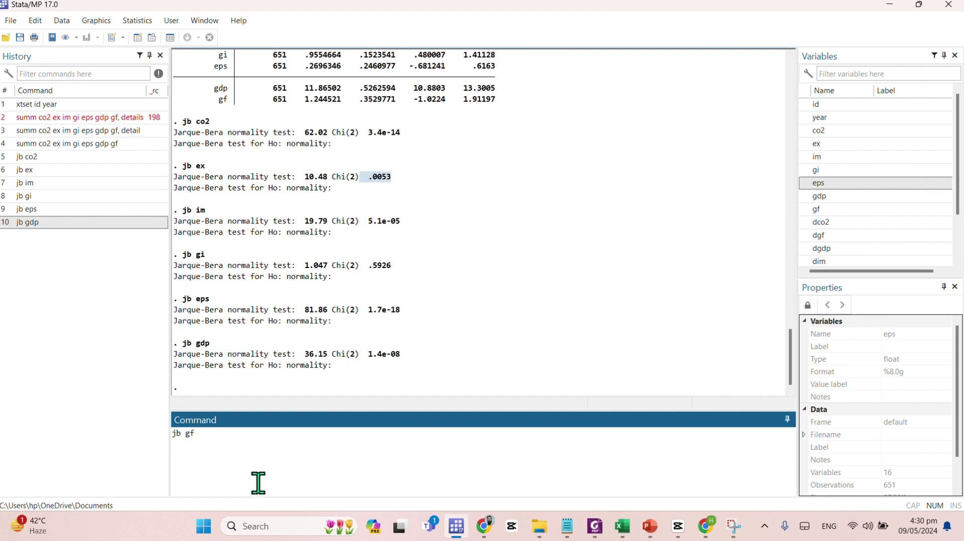
pyautogui.press('Return')
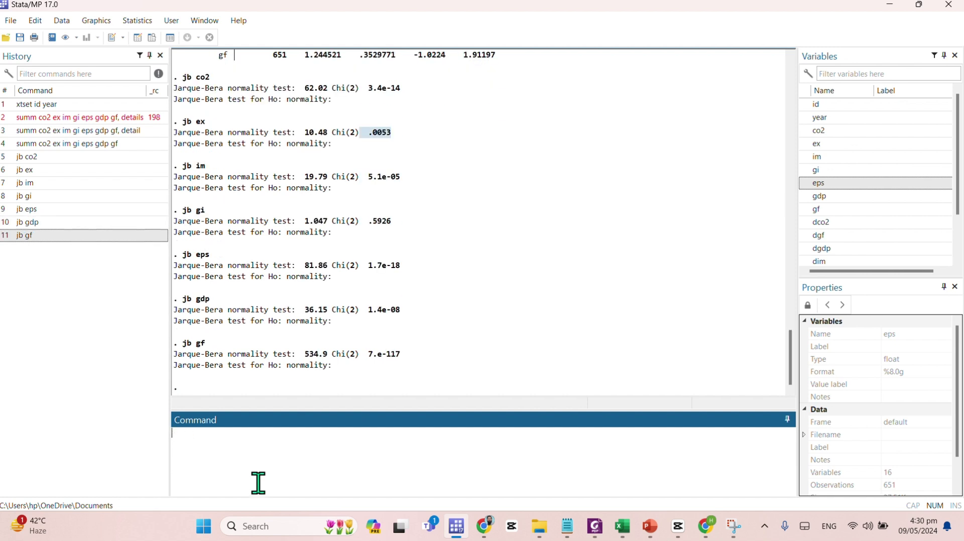
pyautogui.click(310, 363)
pyautogui.doubleClick(306, 354)
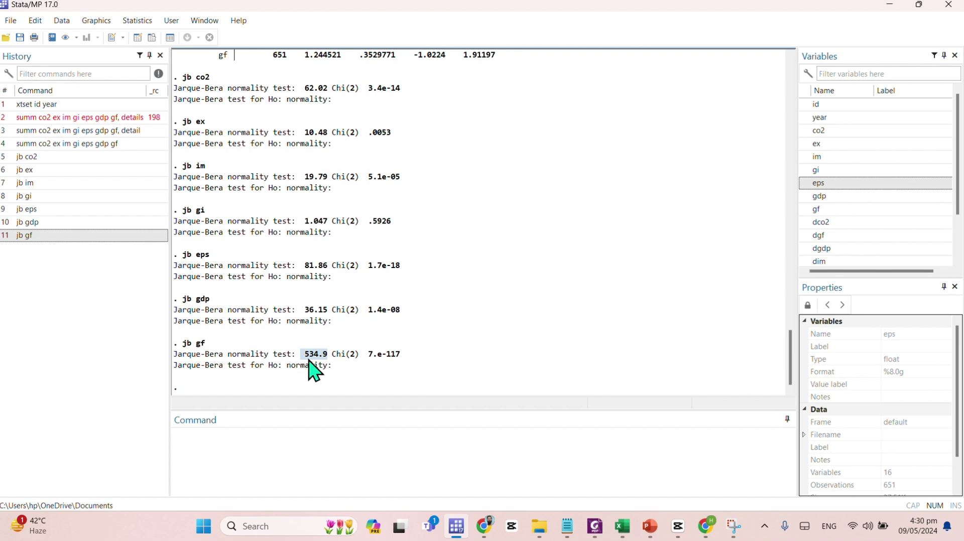
# Mark GF's Jarque-Bera value 534.9000 in the paper's Table 1.
pyautogui.click(608, 531)
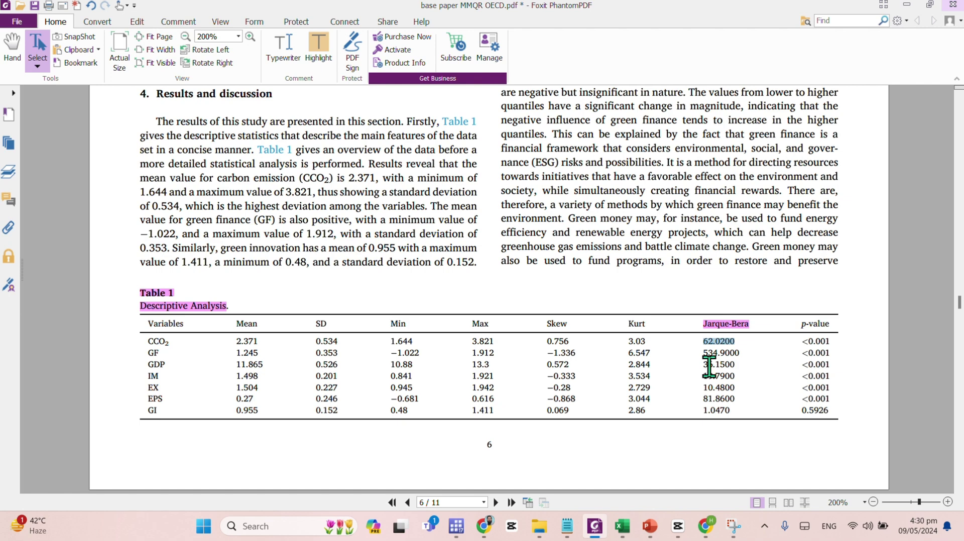
pyautogui.moveTo(702, 353); pyautogui.dragTo(737, 353)
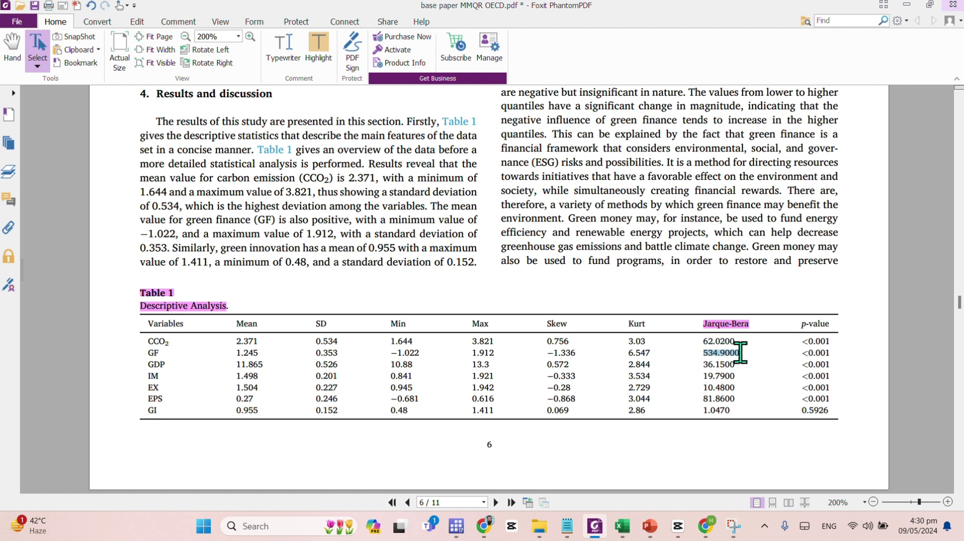